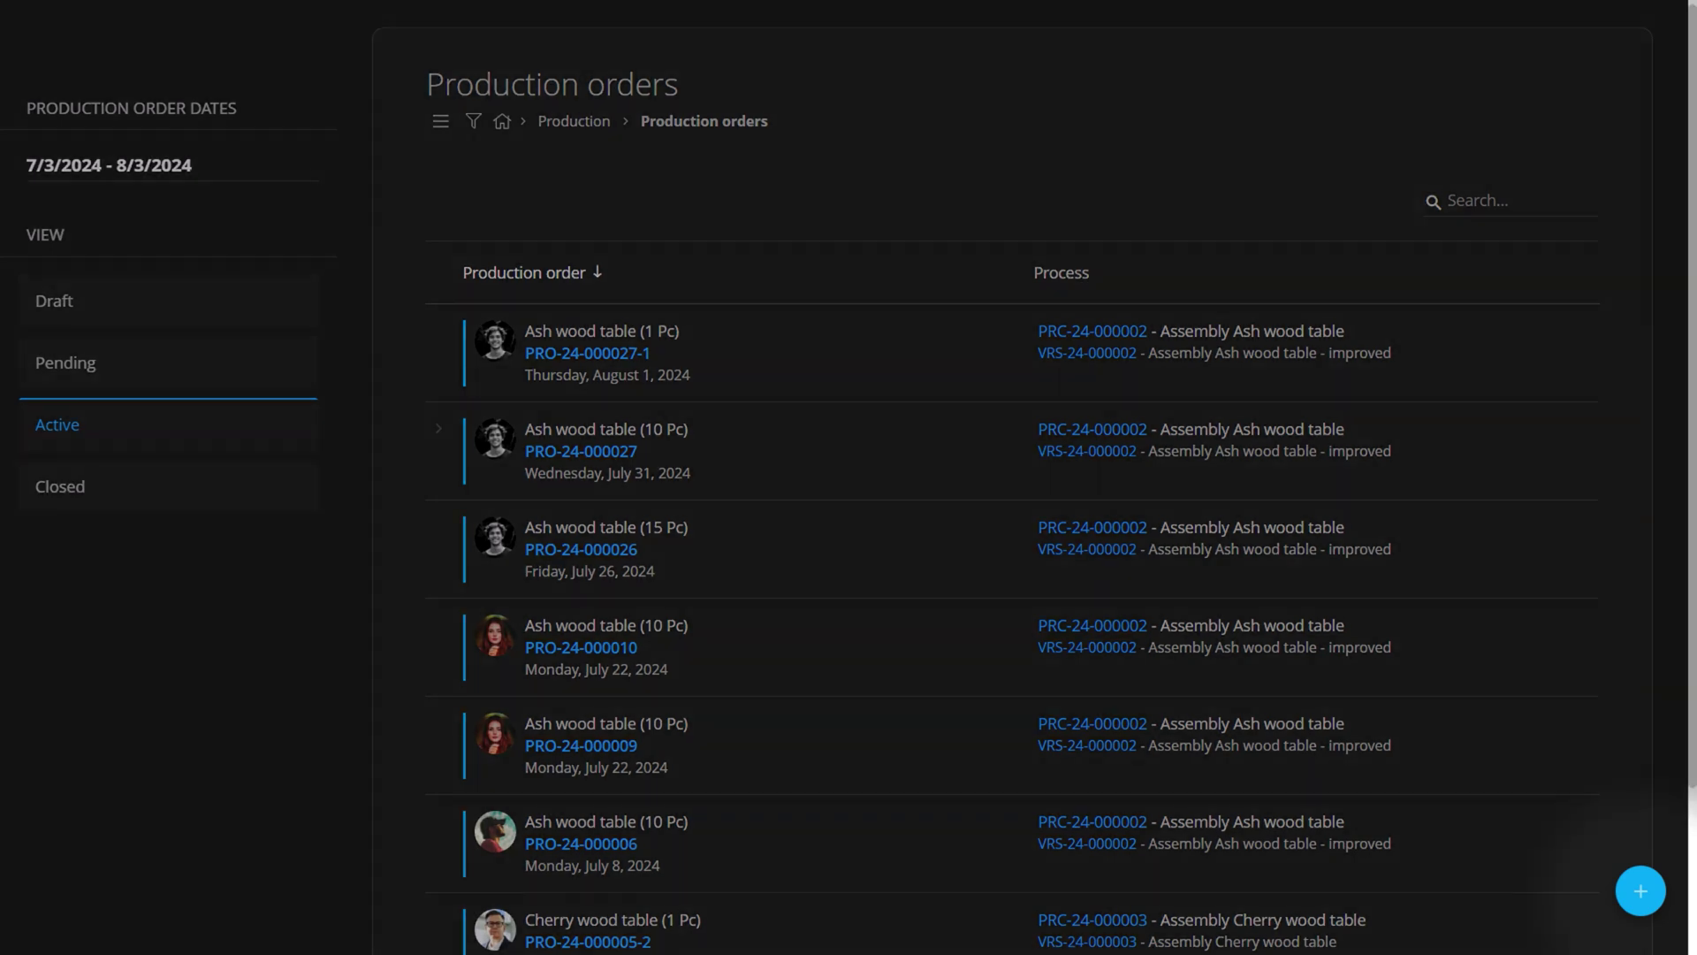
Start a new production order and select the product T-2000 Ash wood table.
{"action": "left_click", "coordinate": [1640, 891]}
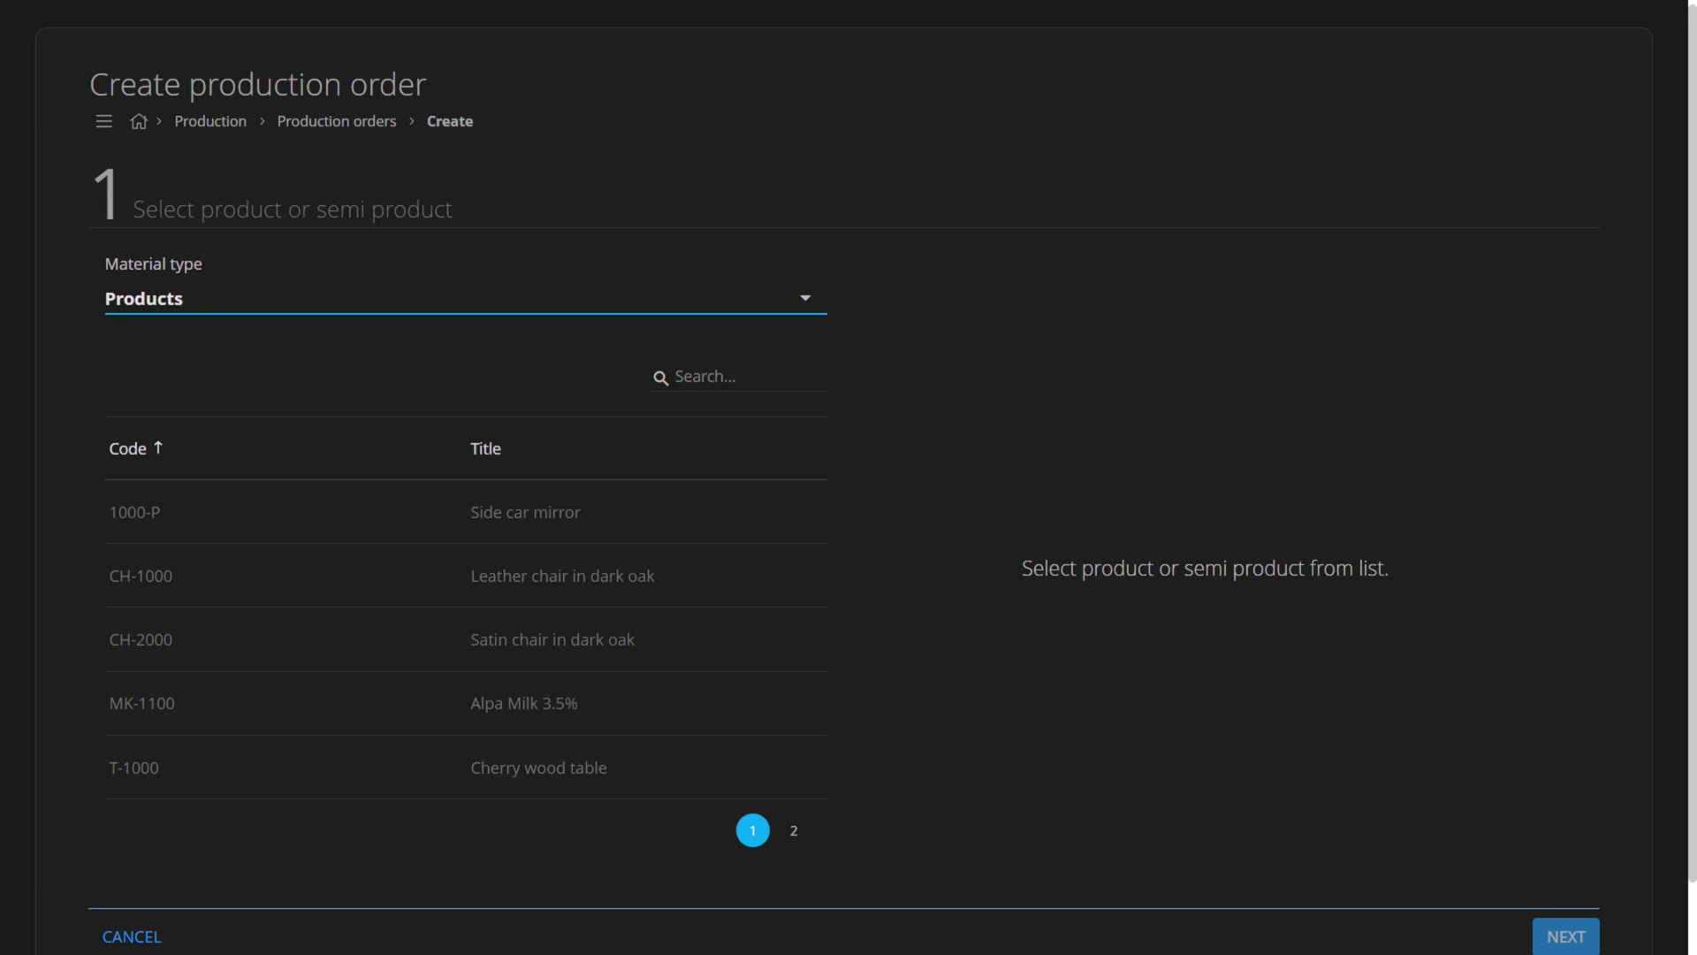
{"action": "left_click", "coordinate": [794, 830]}
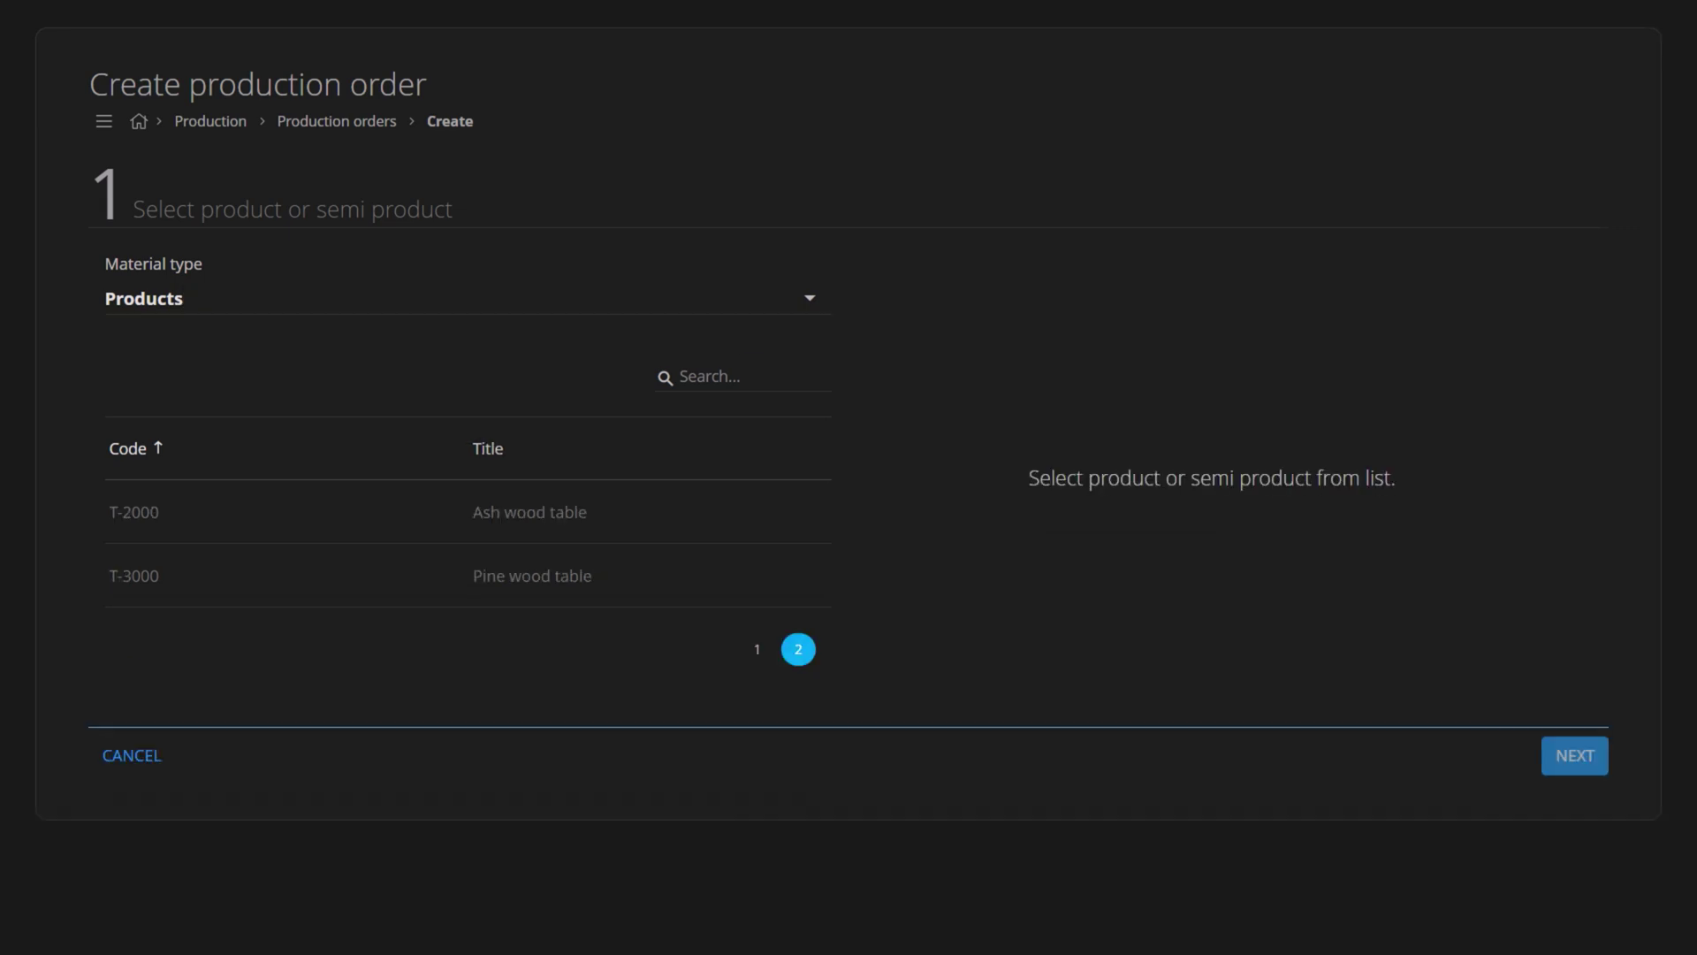
{"action": "left_click", "coordinate": [529, 512]}
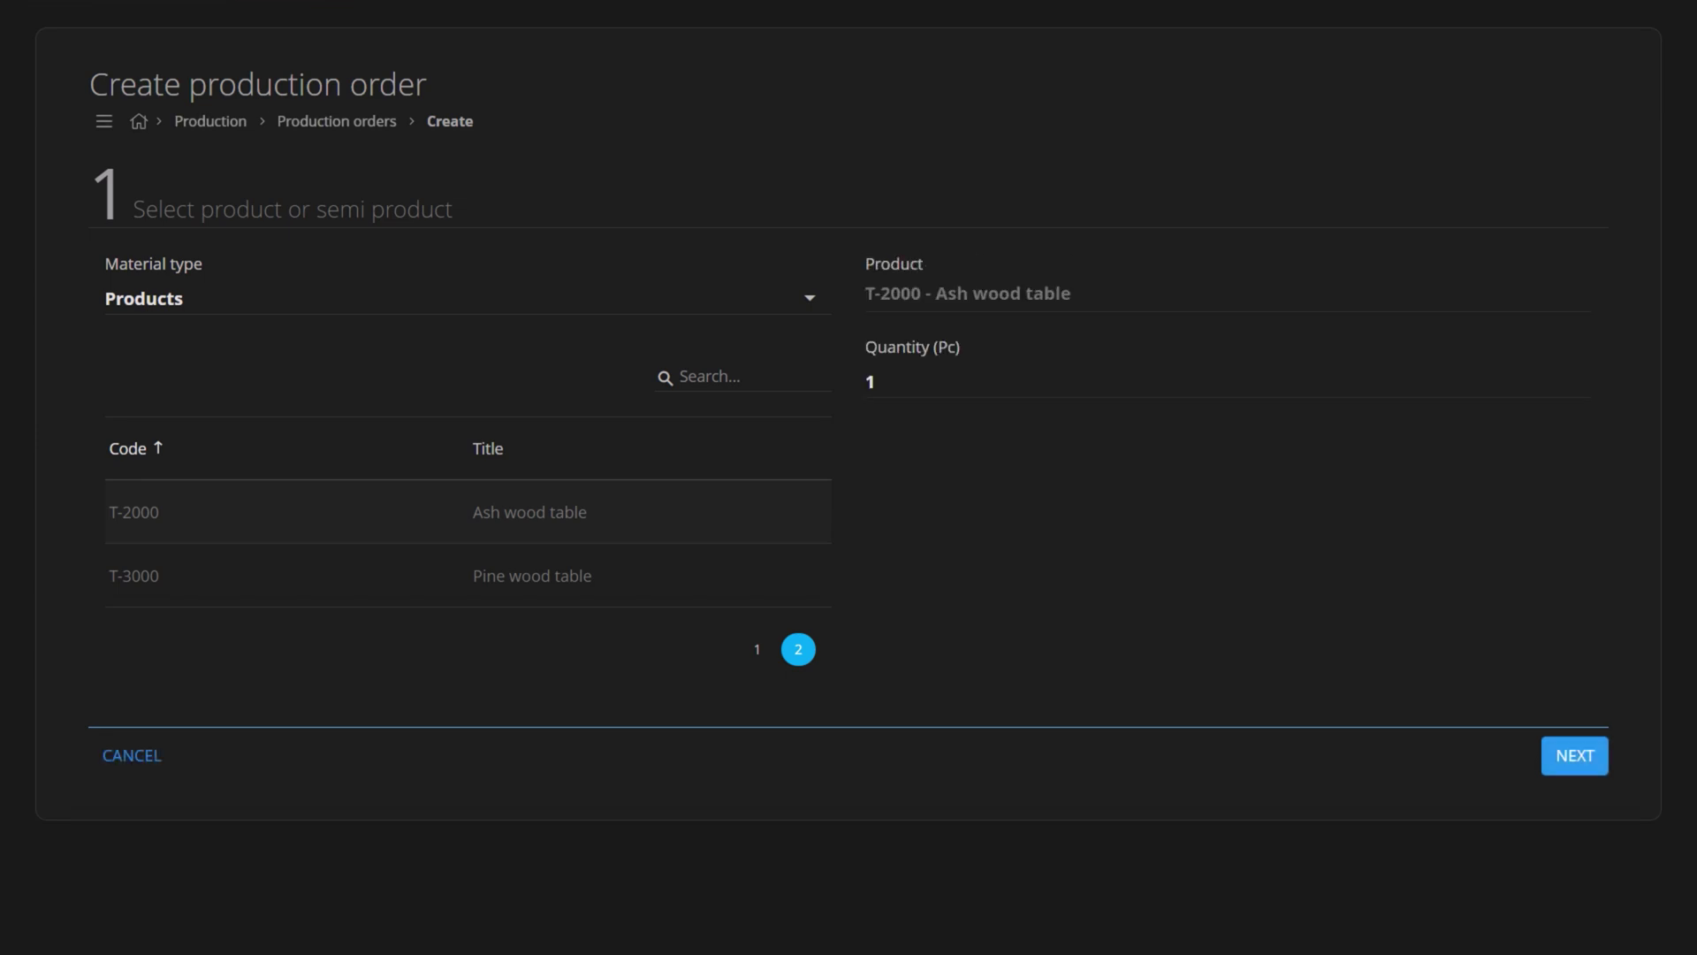
Search the product list for "as", and clear the search.
{"action": "left_click", "coordinate": [741, 377]}
{"action": "type", "text": "as"}
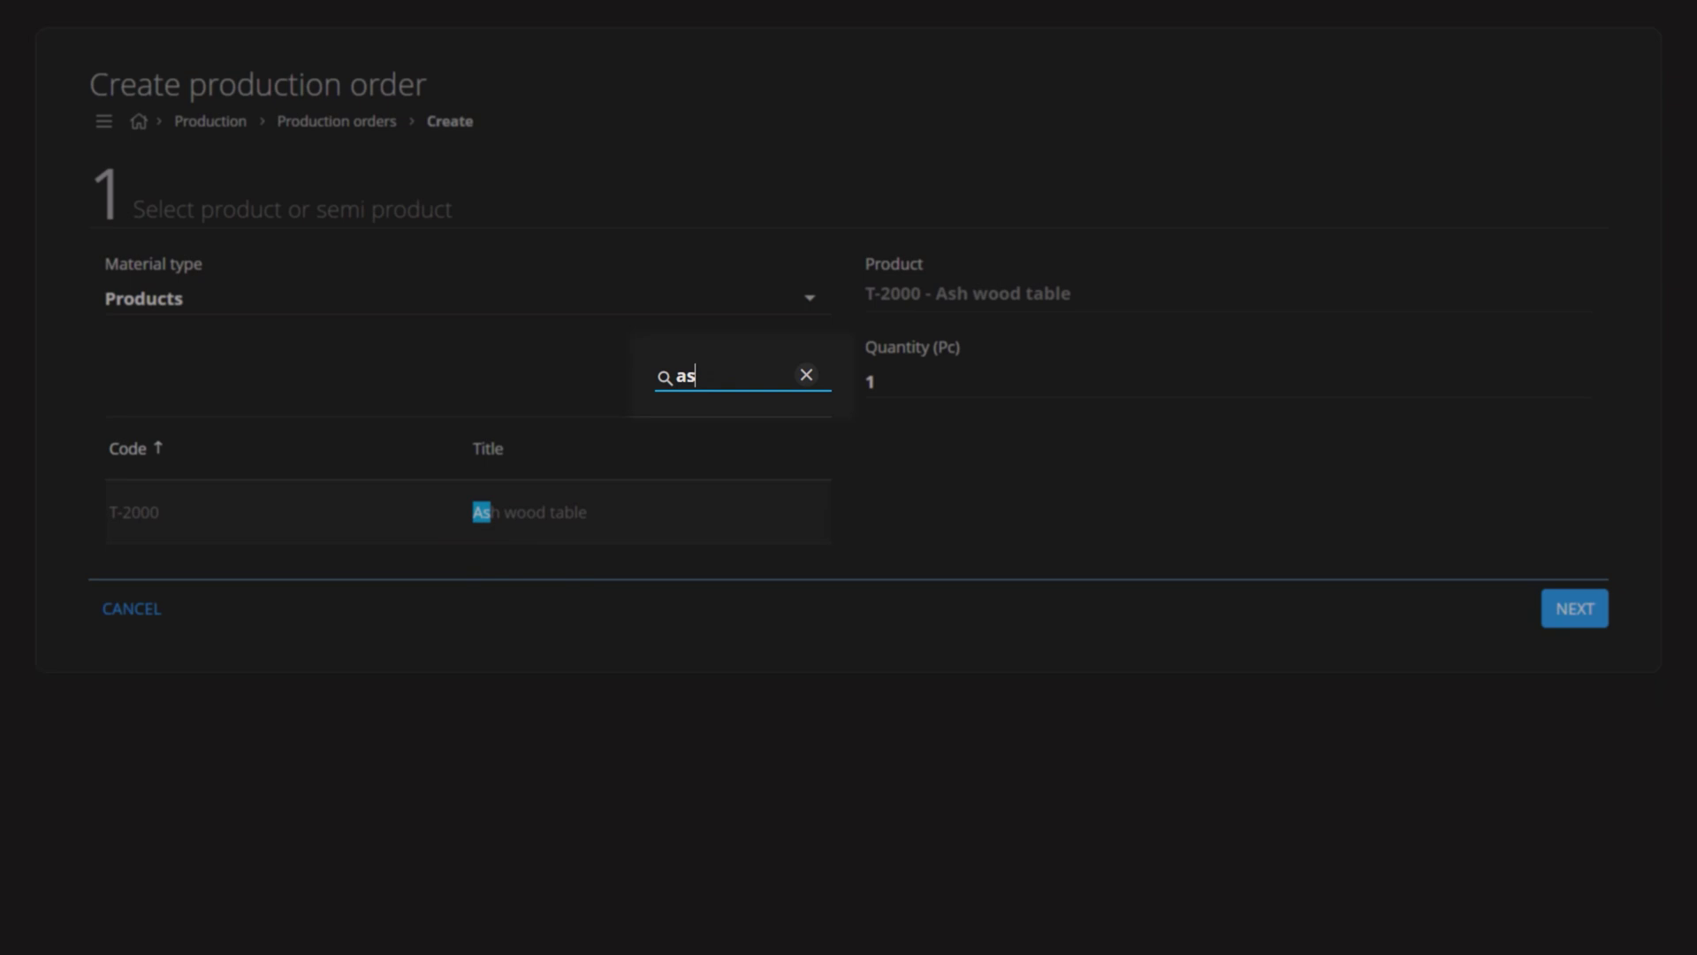
{"action": "left_click", "coordinate": [806, 374]}
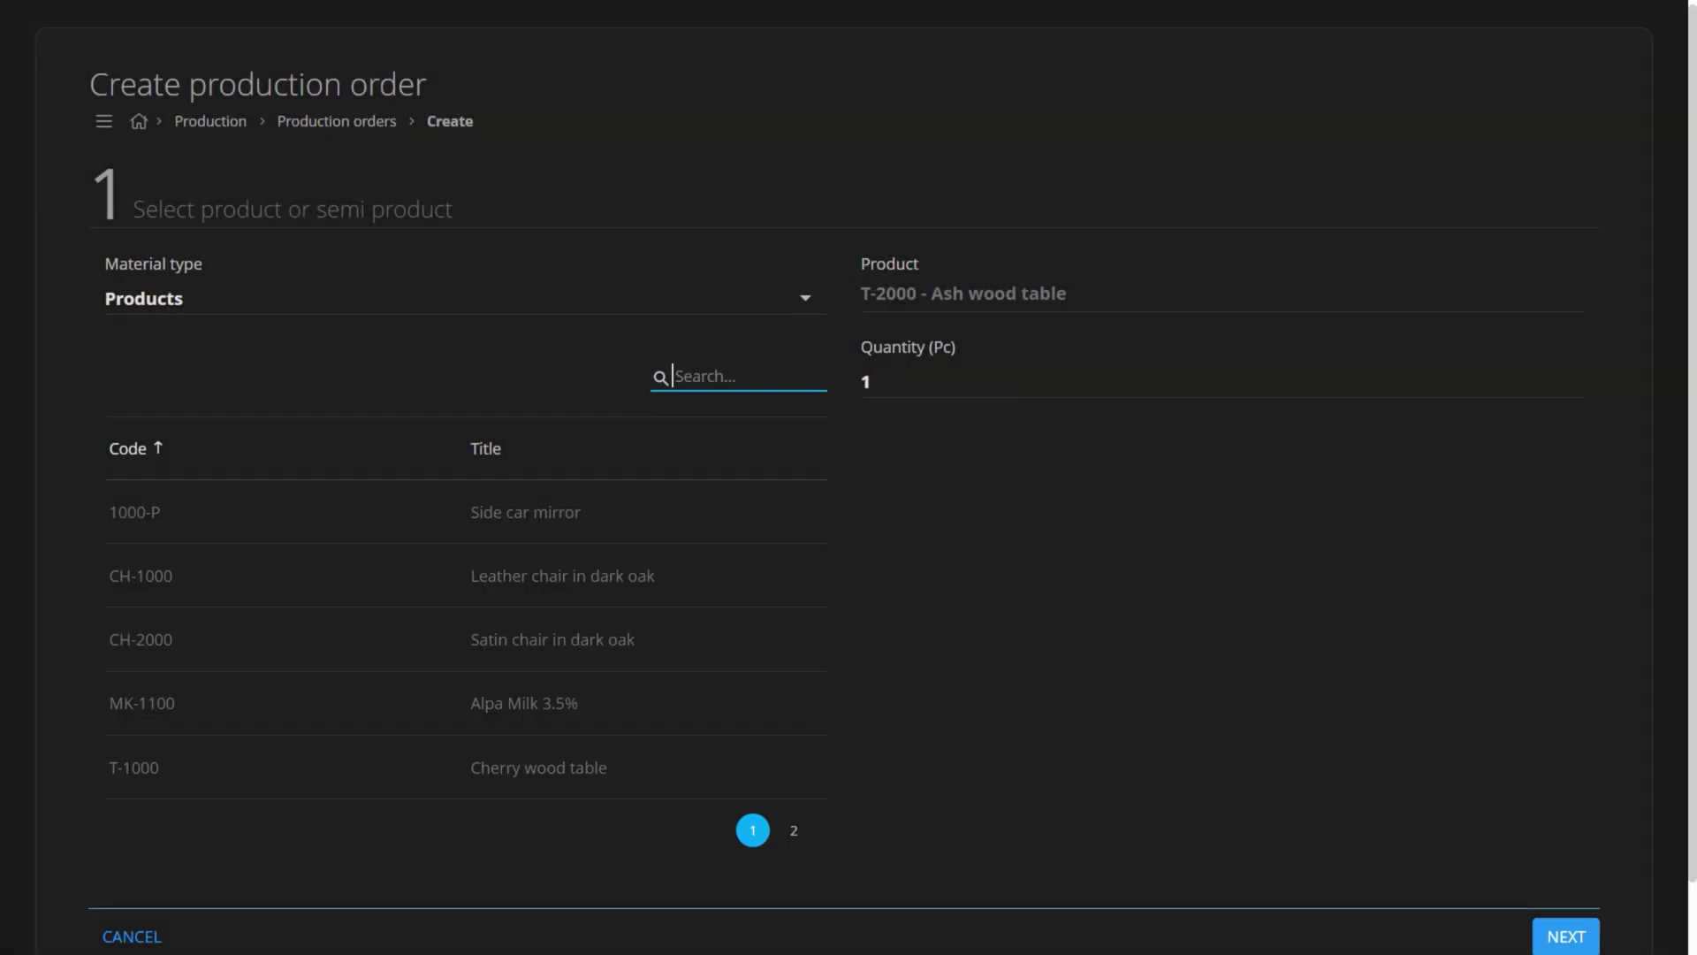
Set the order quantity to 100 pieces and choose the process version "Assembly Ash wood table - improved".
{"action": "left_click", "coordinate": [1016, 382]}
{"action": "type", "text": "00"}
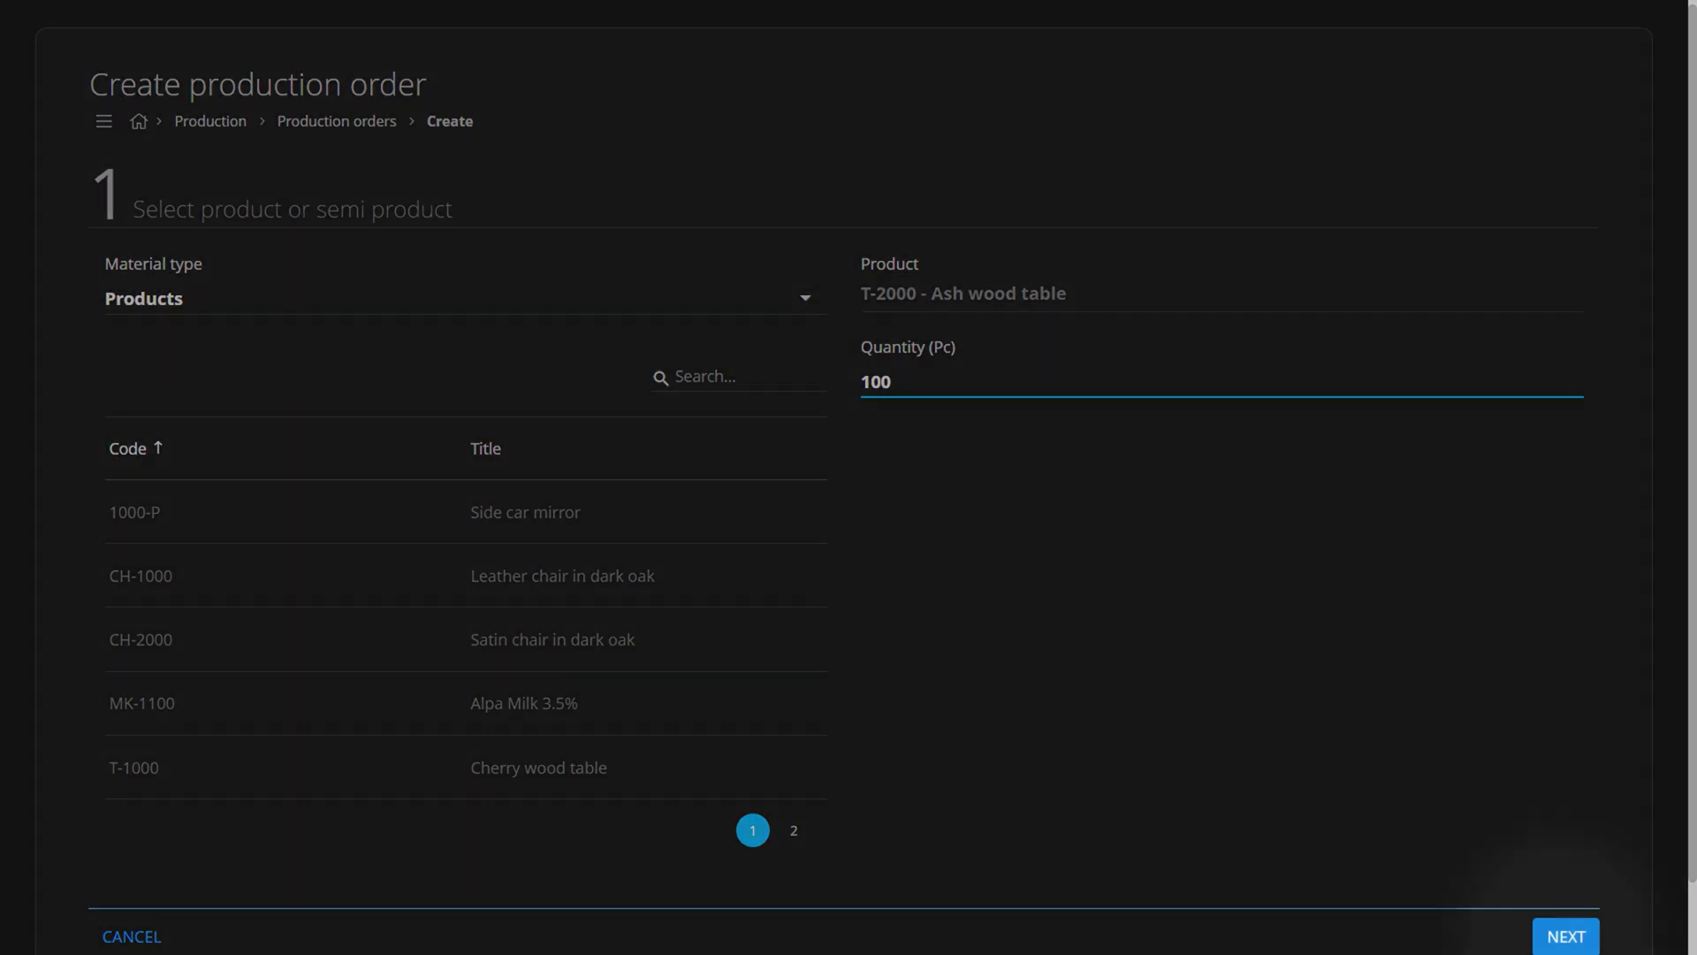
{"action": "left_click", "coordinate": [1566, 936]}
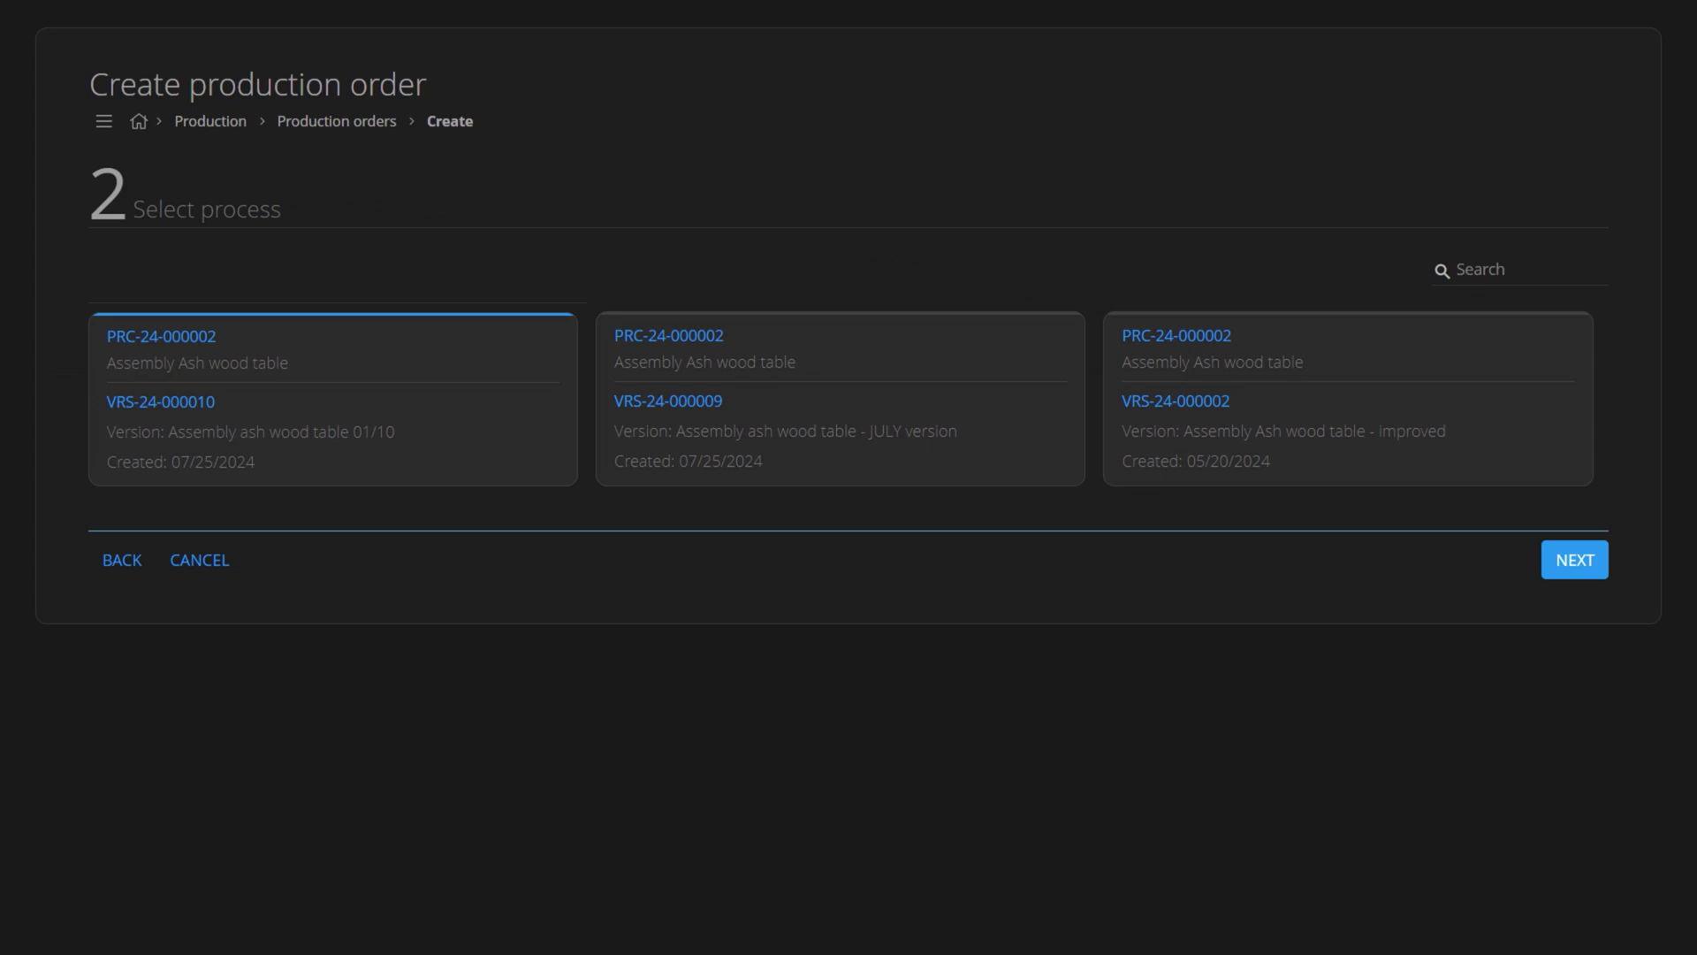
{"action": "left_click", "coordinate": [1348, 400]}
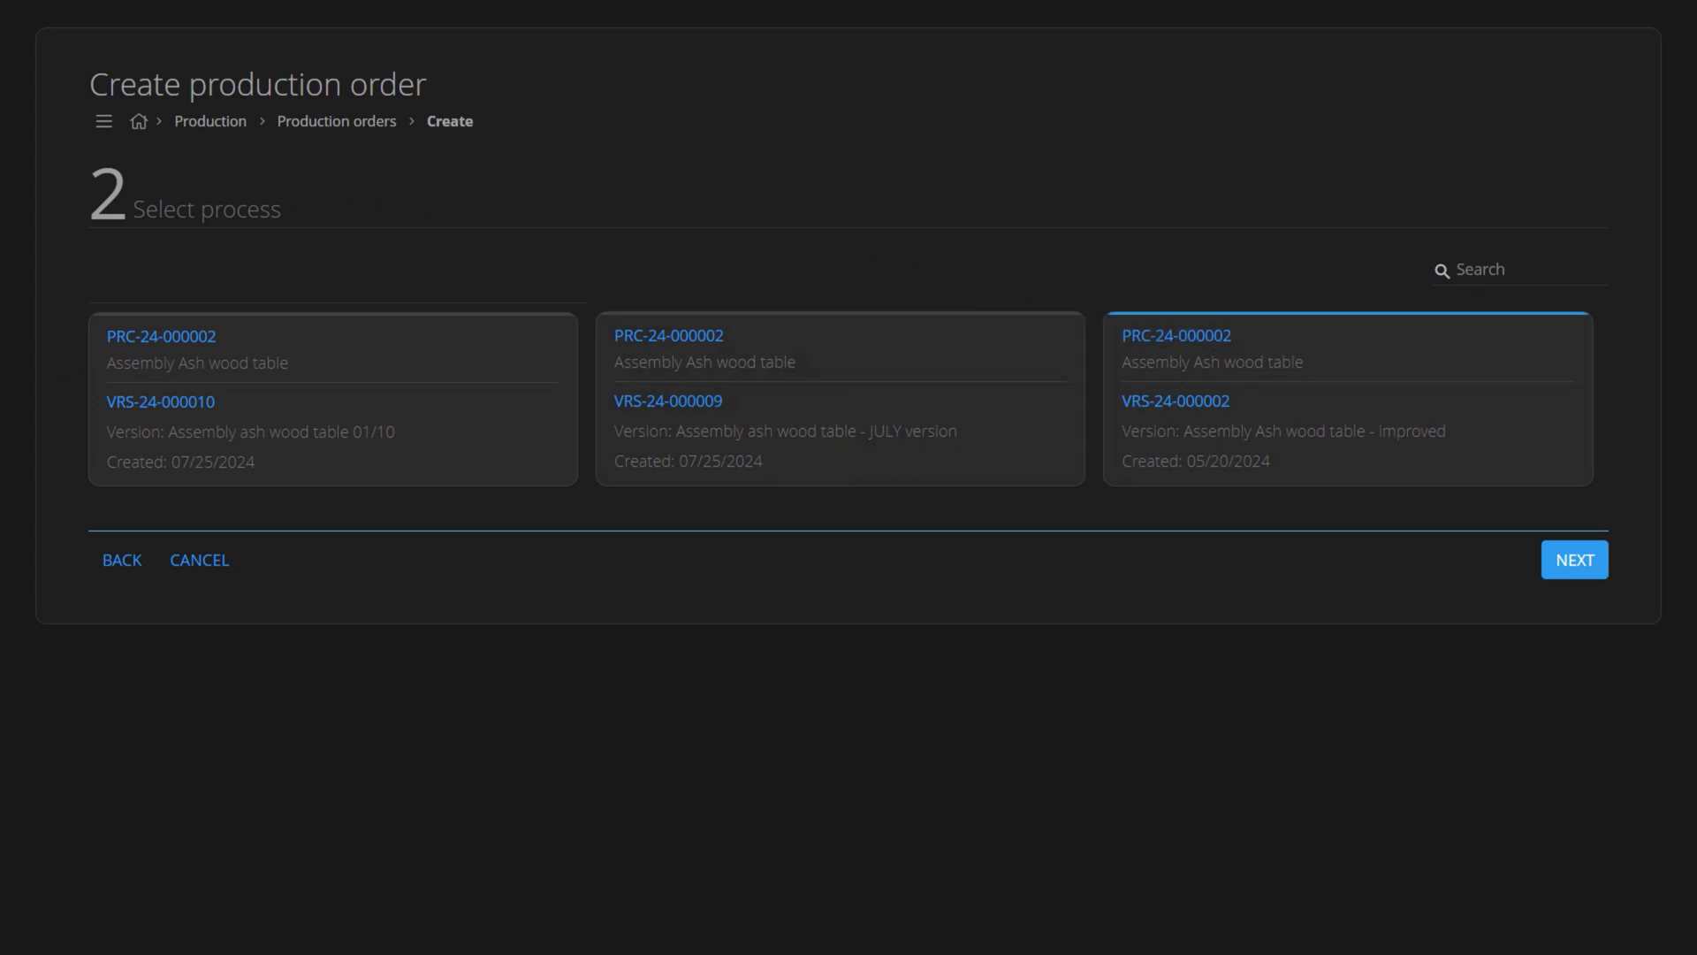
{"action": "left_click", "coordinate": [1520, 269]}
{"action": "left_click", "coordinate": [1575, 559]}
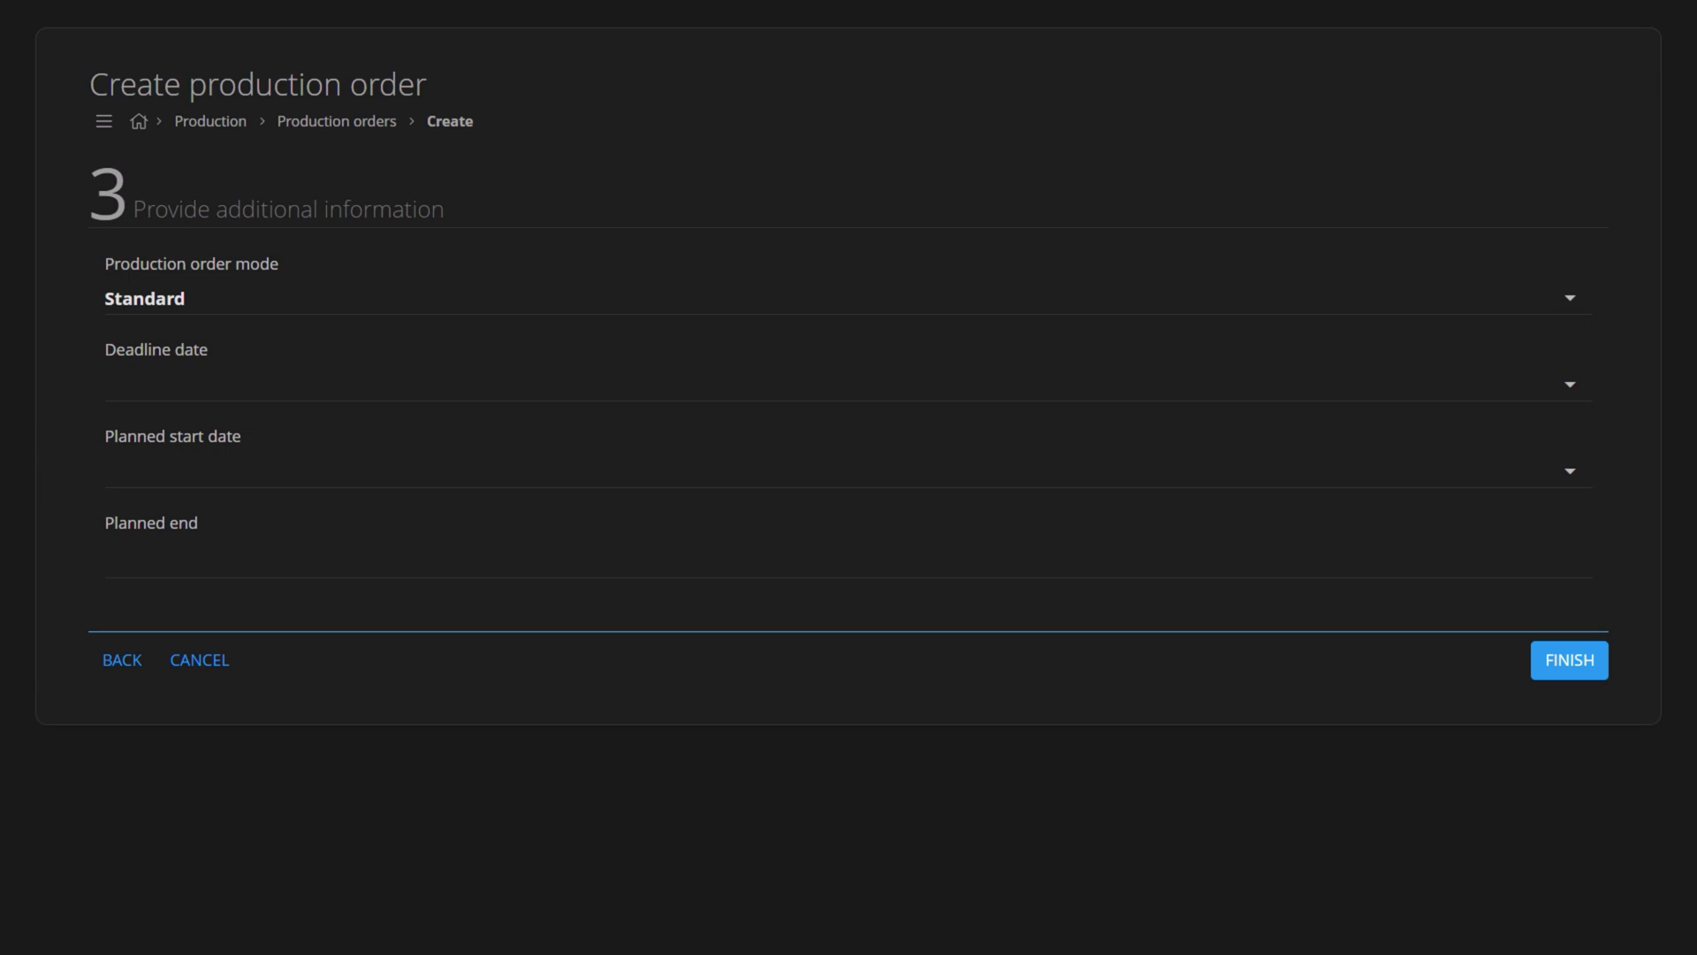
Set the production order mode to Parent and the deadline date to 8/14/2024.
{"action": "left_click", "coordinate": [849, 299]}
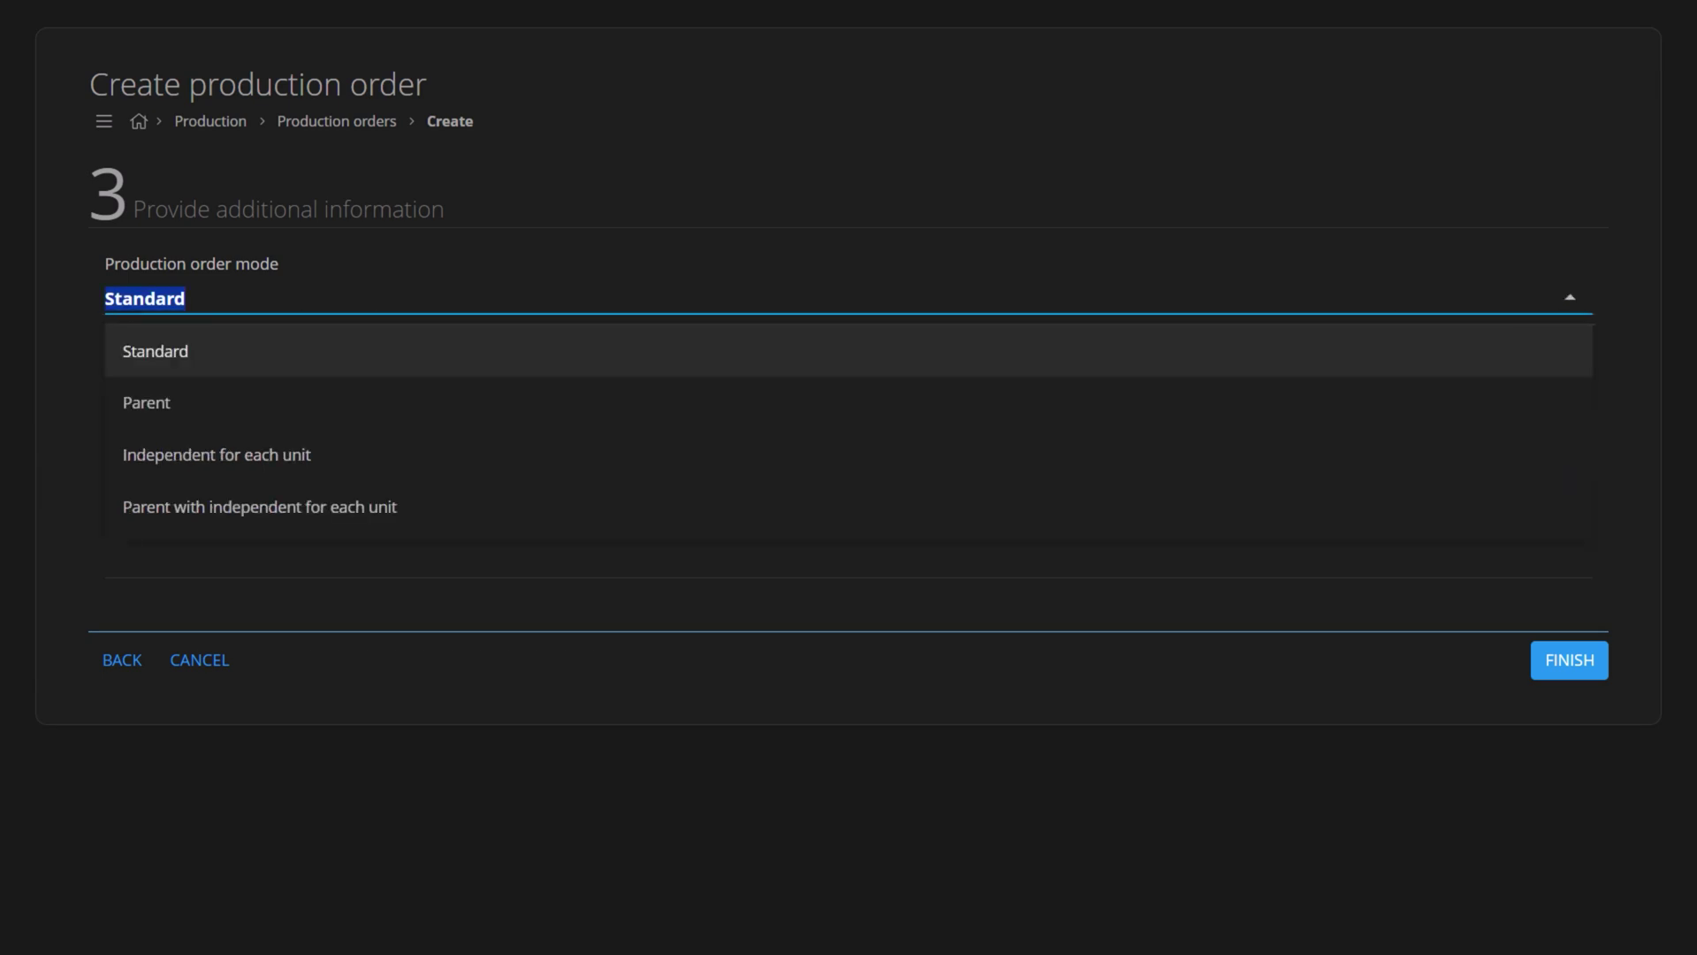
{"action": "key", "text": "Return"}
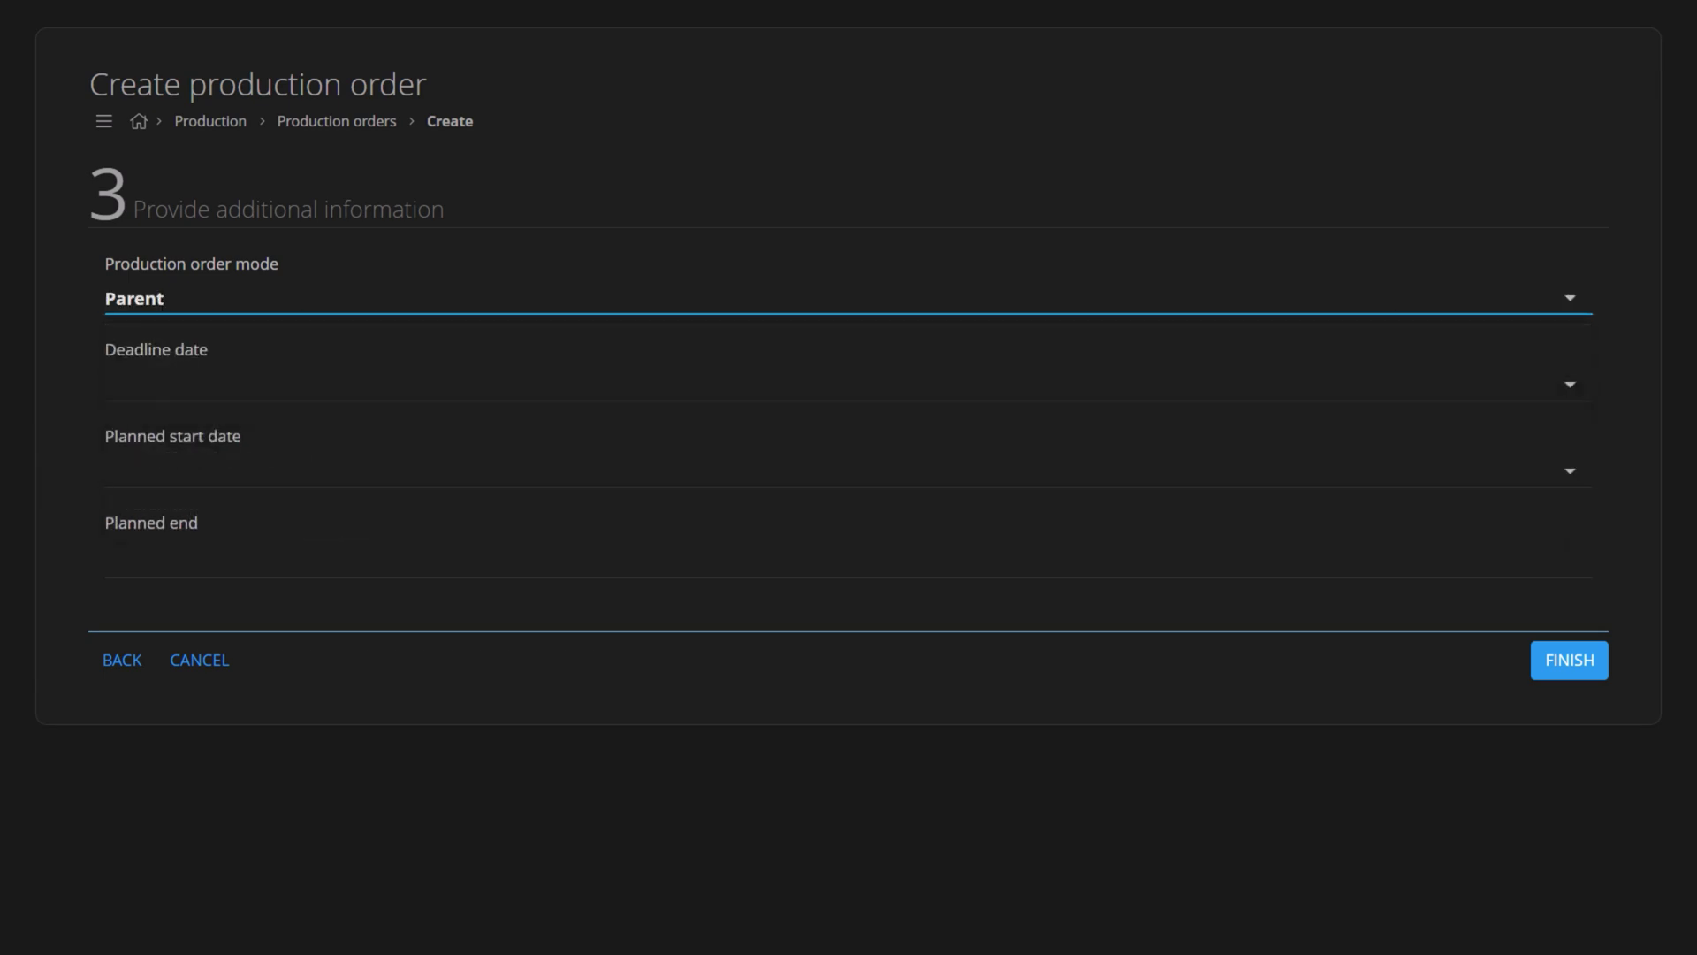
{"action": "left_click", "coordinate": [849, 385]}
{"action": "left_click", "coordinate": [300, 614]}
{"action": "left_click", "coordinate": [629, 827]}
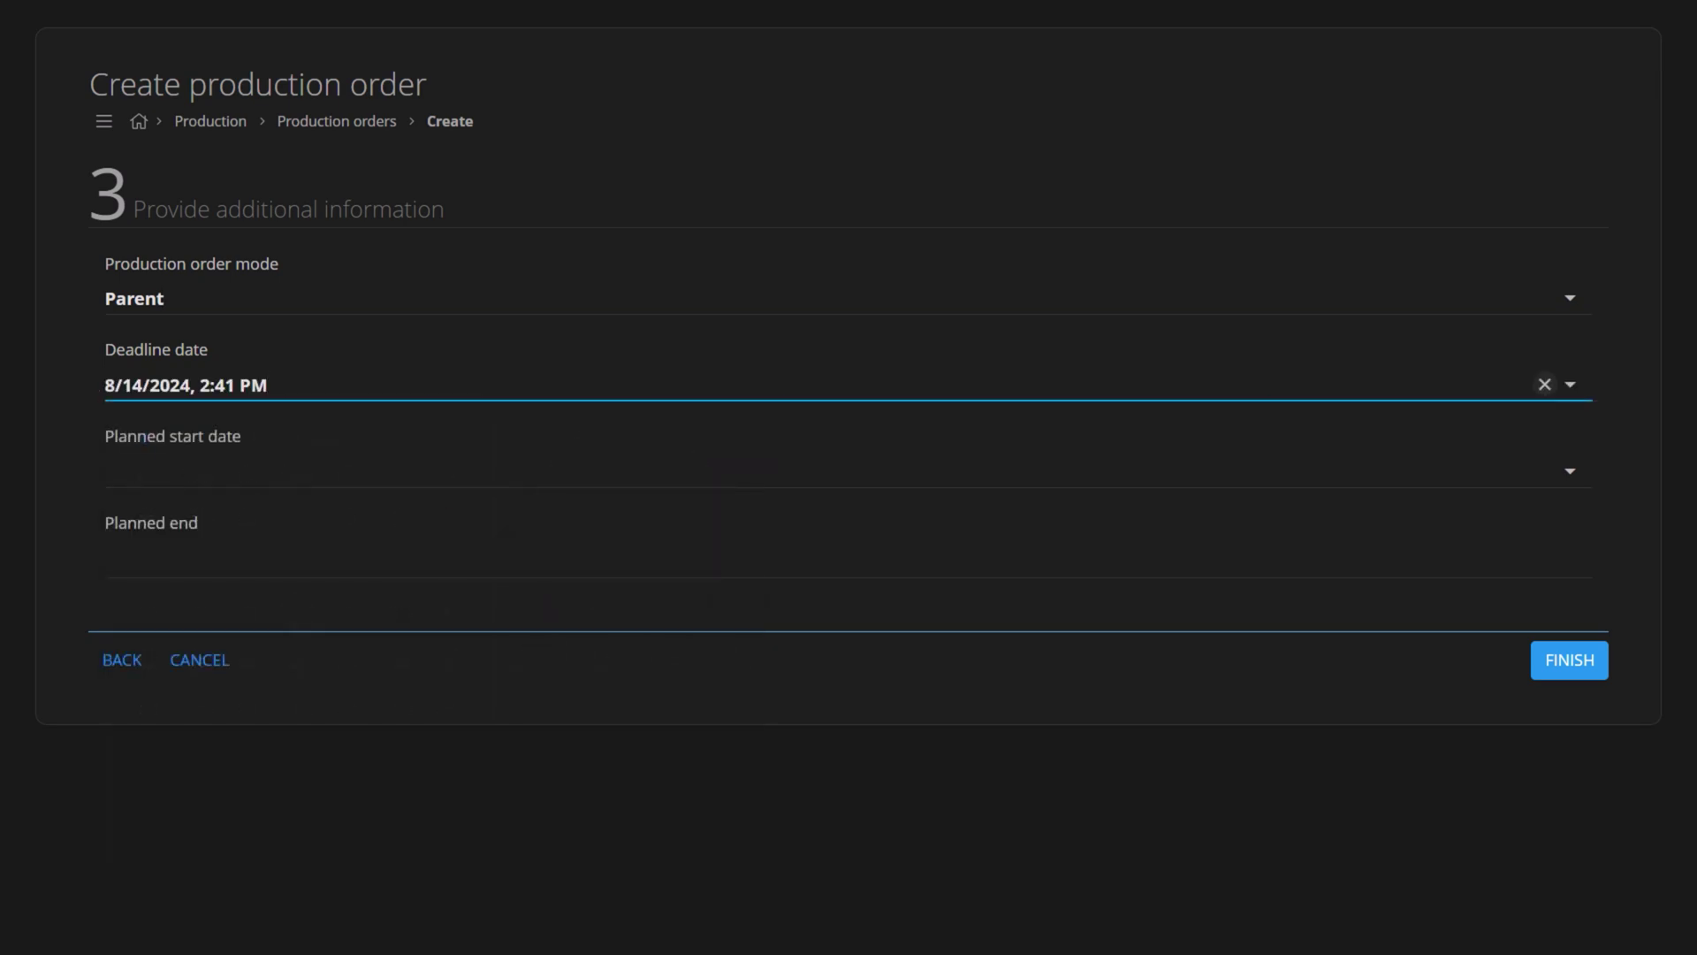
Set the planned start date to 8/15/2024 and finish creating the parent production order.
{"action": "left_click", "coordinate": [848, 471]}
{"action": "left_click", "coordinate": [350, 700]}
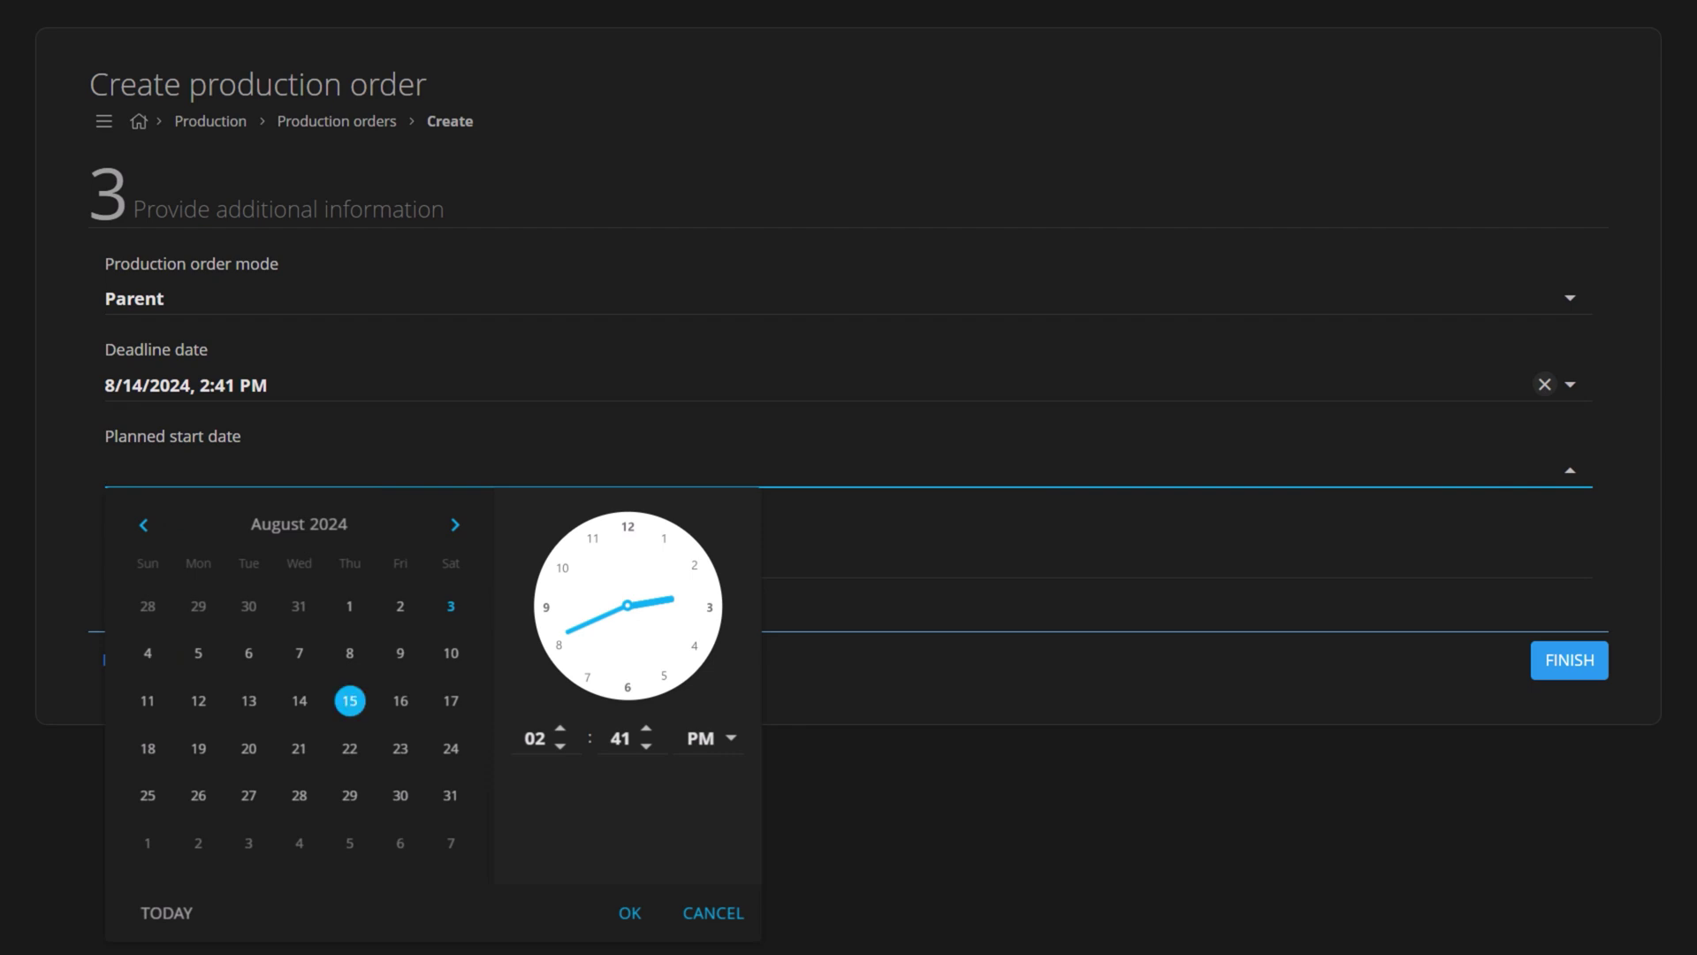
{"action": "left_click", "coordinate": [629, 912]}
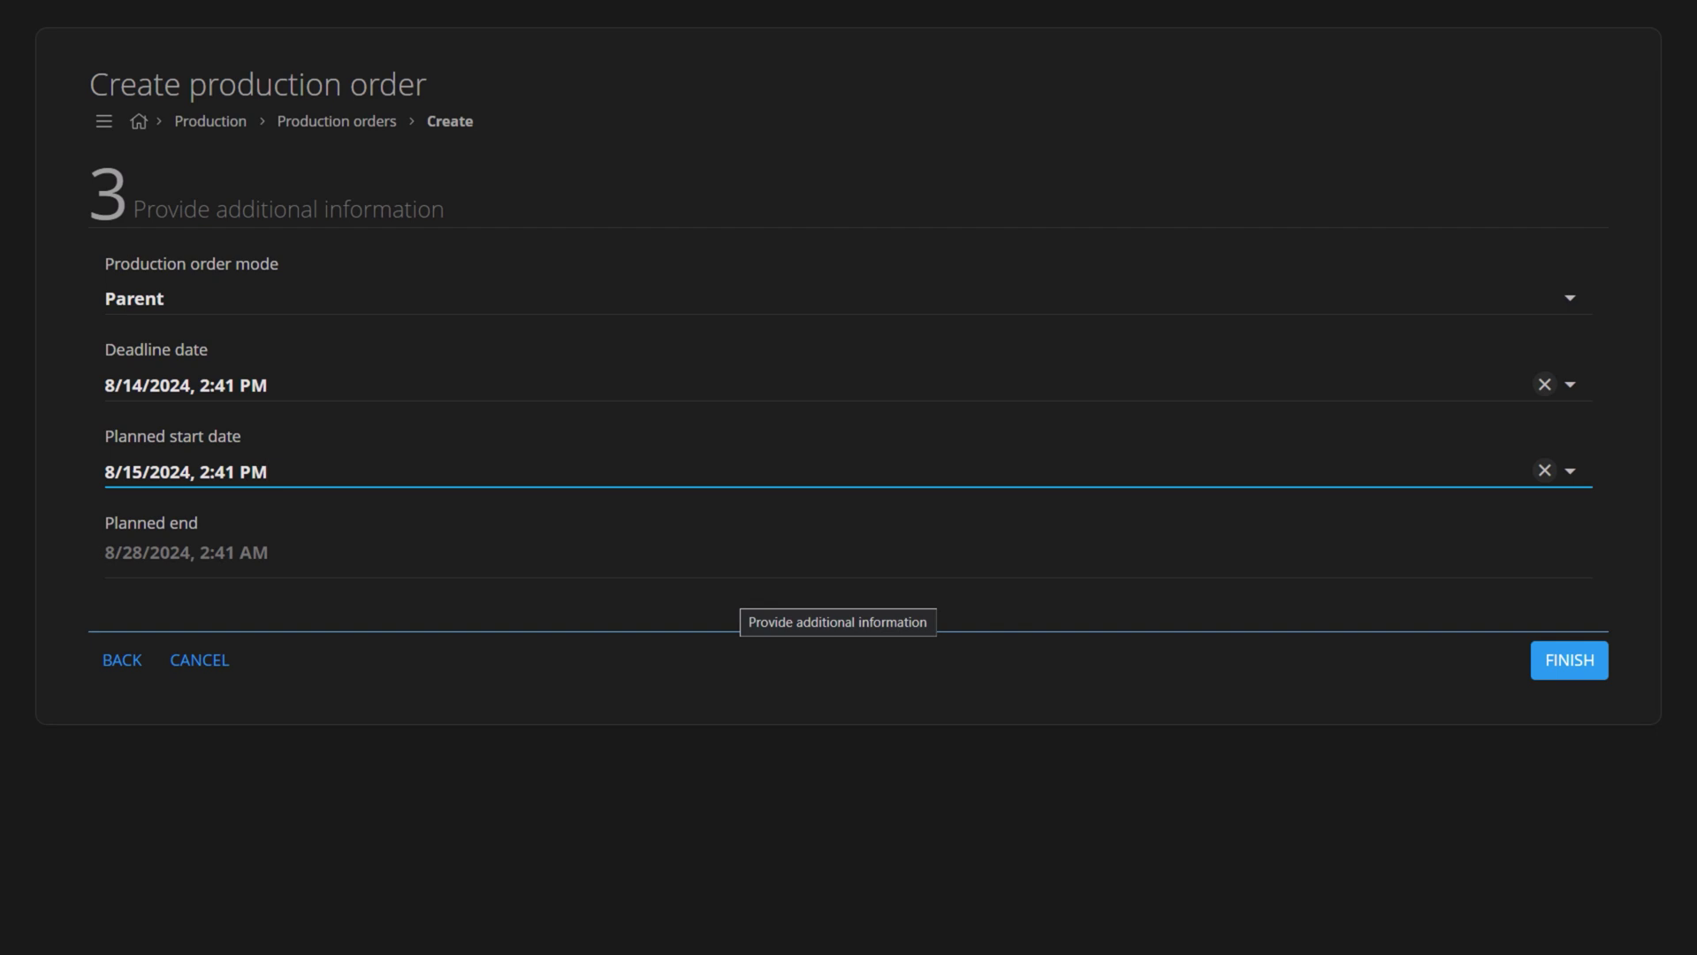
{"action": "left_click", "coordinate": [1570, 661]}
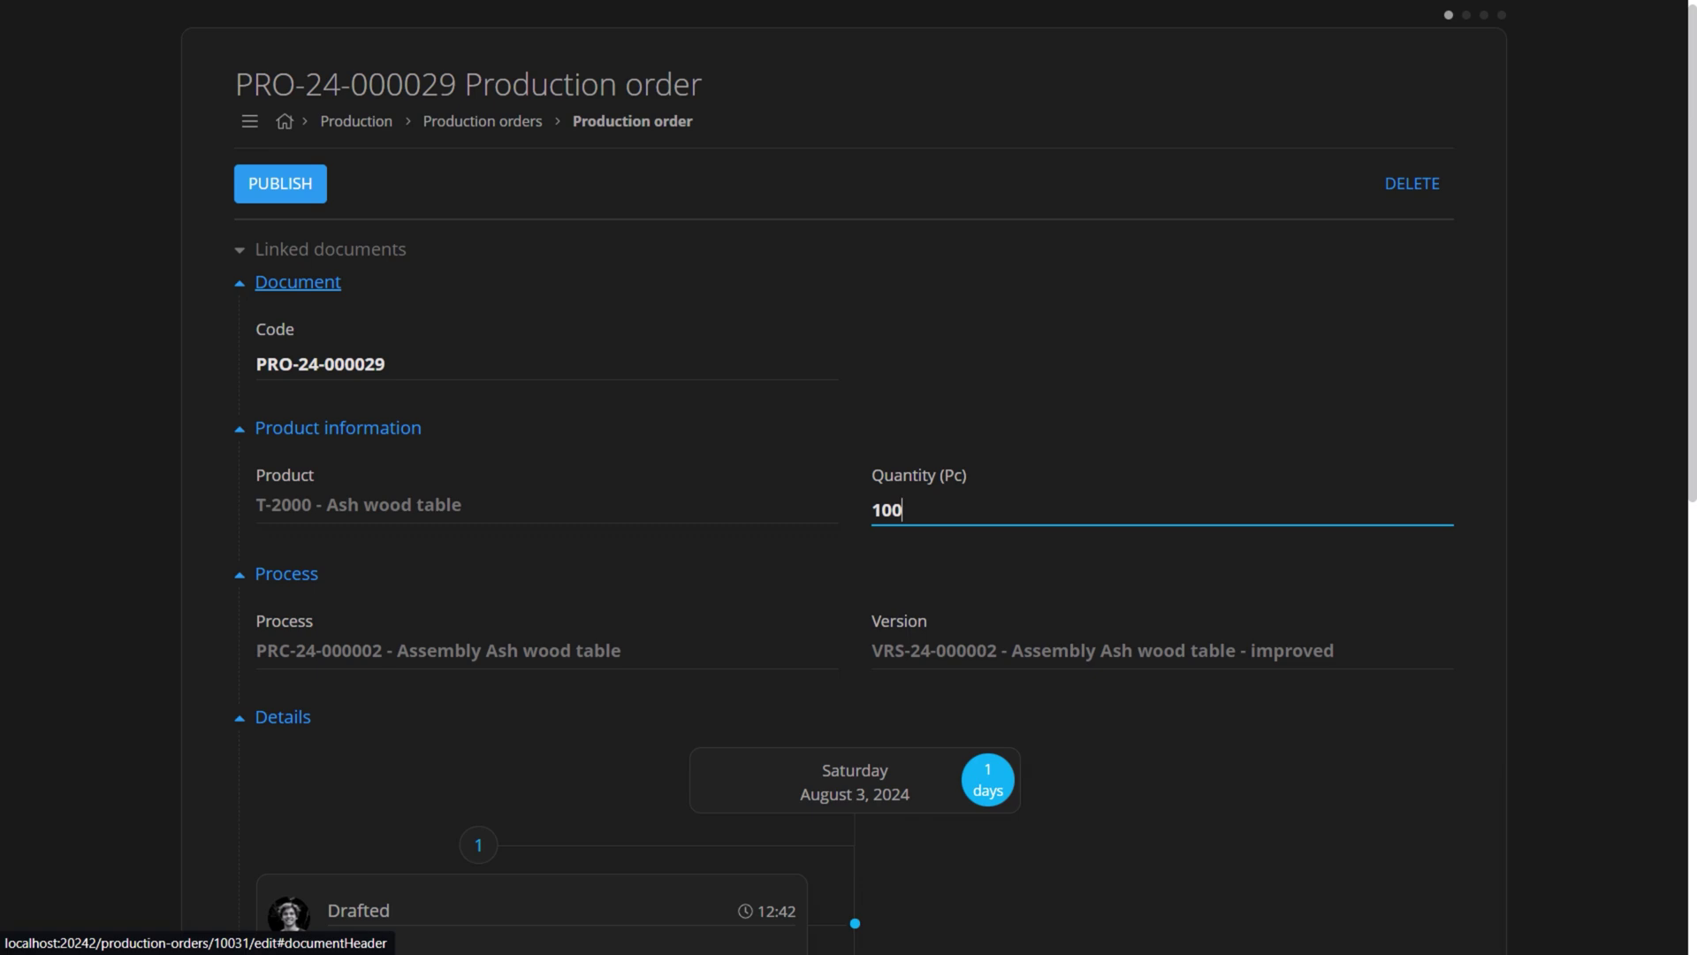
Review the drafted parent order's details and timeline, and publish the order.
{"action": "scroll", "coordinate": [848, 477], "scroll_direction": "down", "scroll_amount": 10}
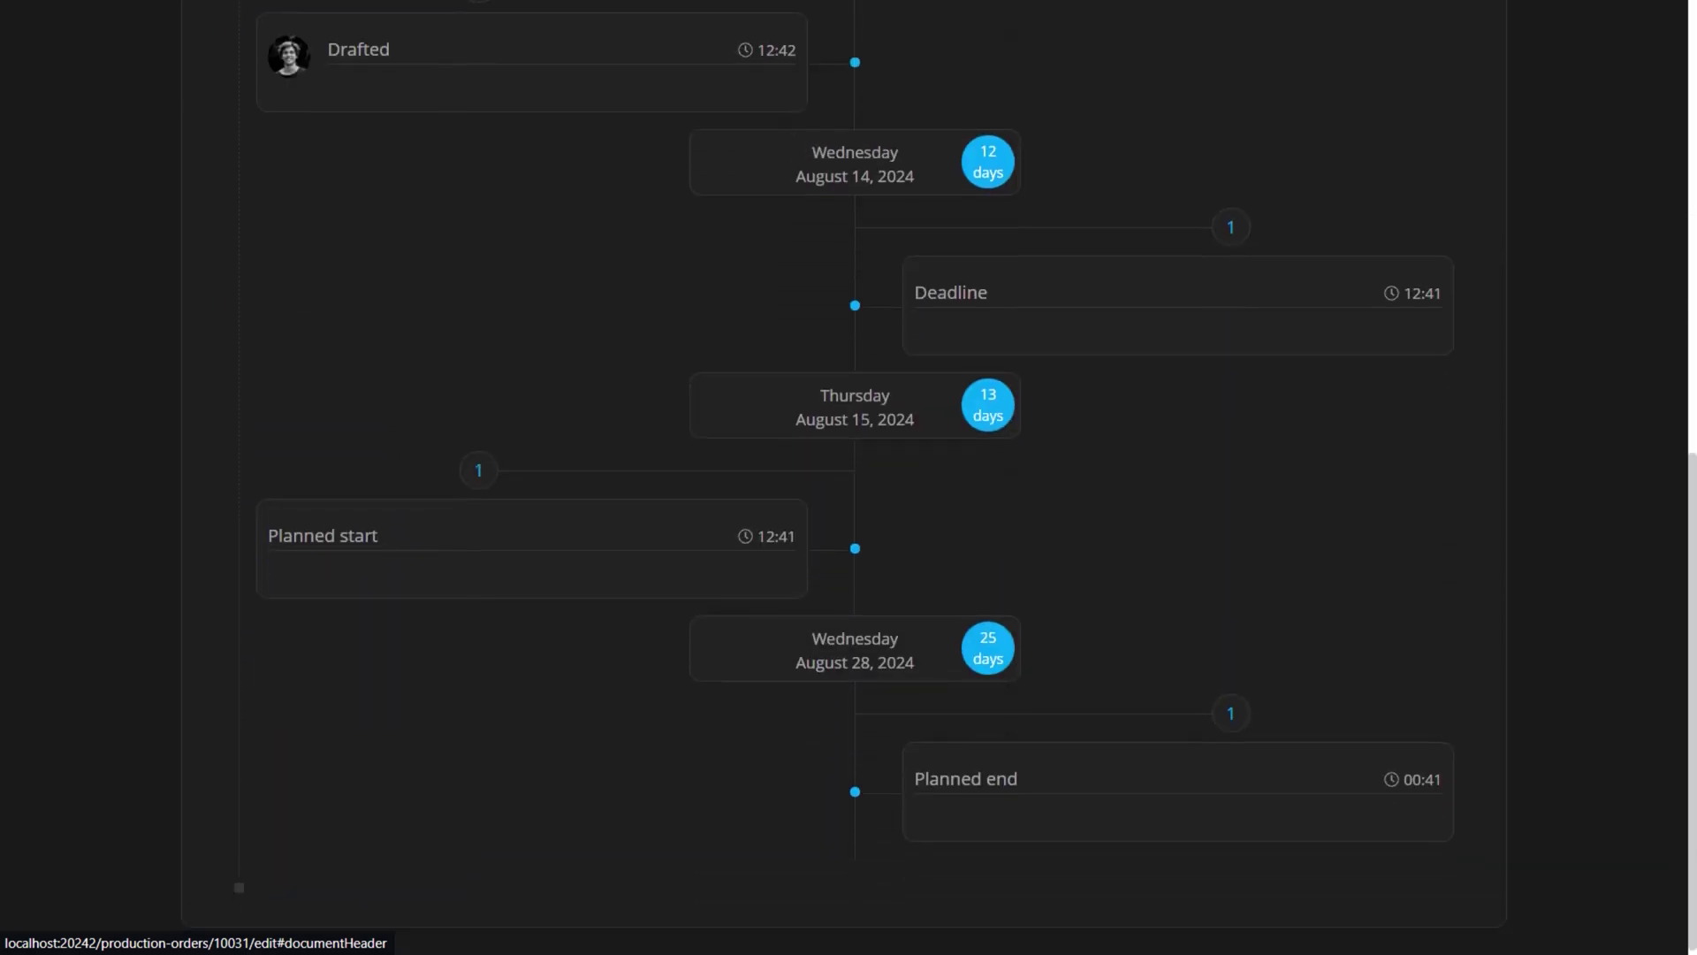
{"action": "scroll", "coordinate": [849, 477], "scroll_direction": "up", "scroll_amount": 9}
{"action": "scroll", "coordinate": [298, 282], "scroll_direction": "up", "scroll_amount": 1}
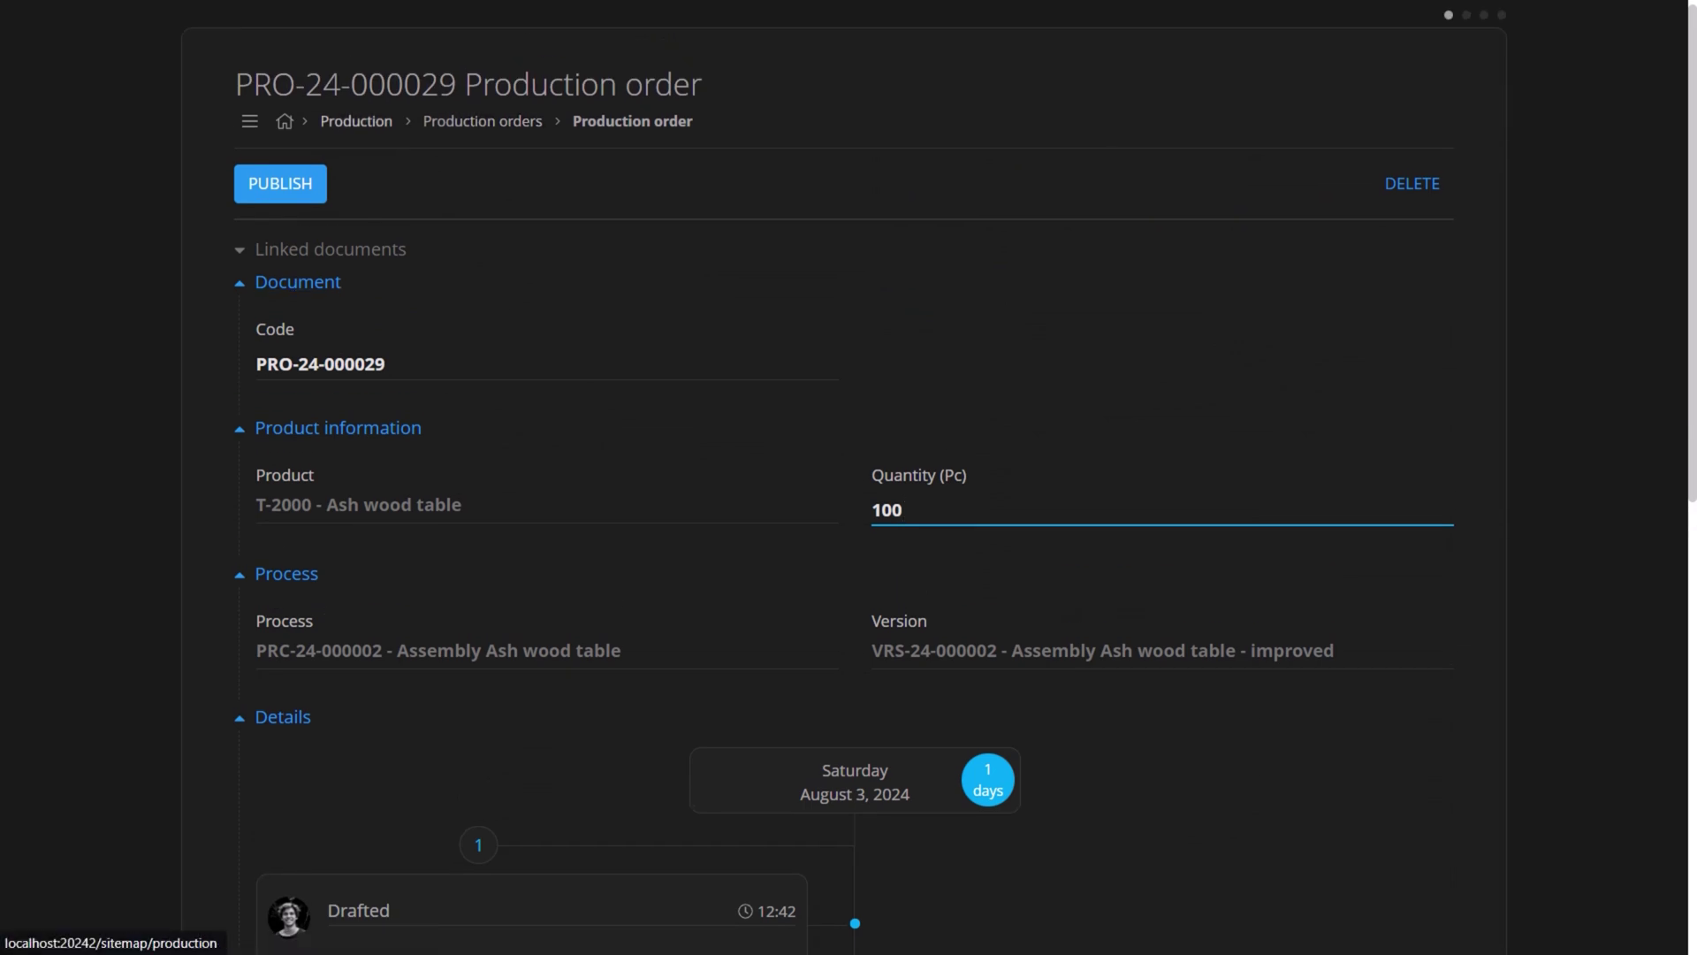
{"action": "left_click", "coordinate": [280, 184]}
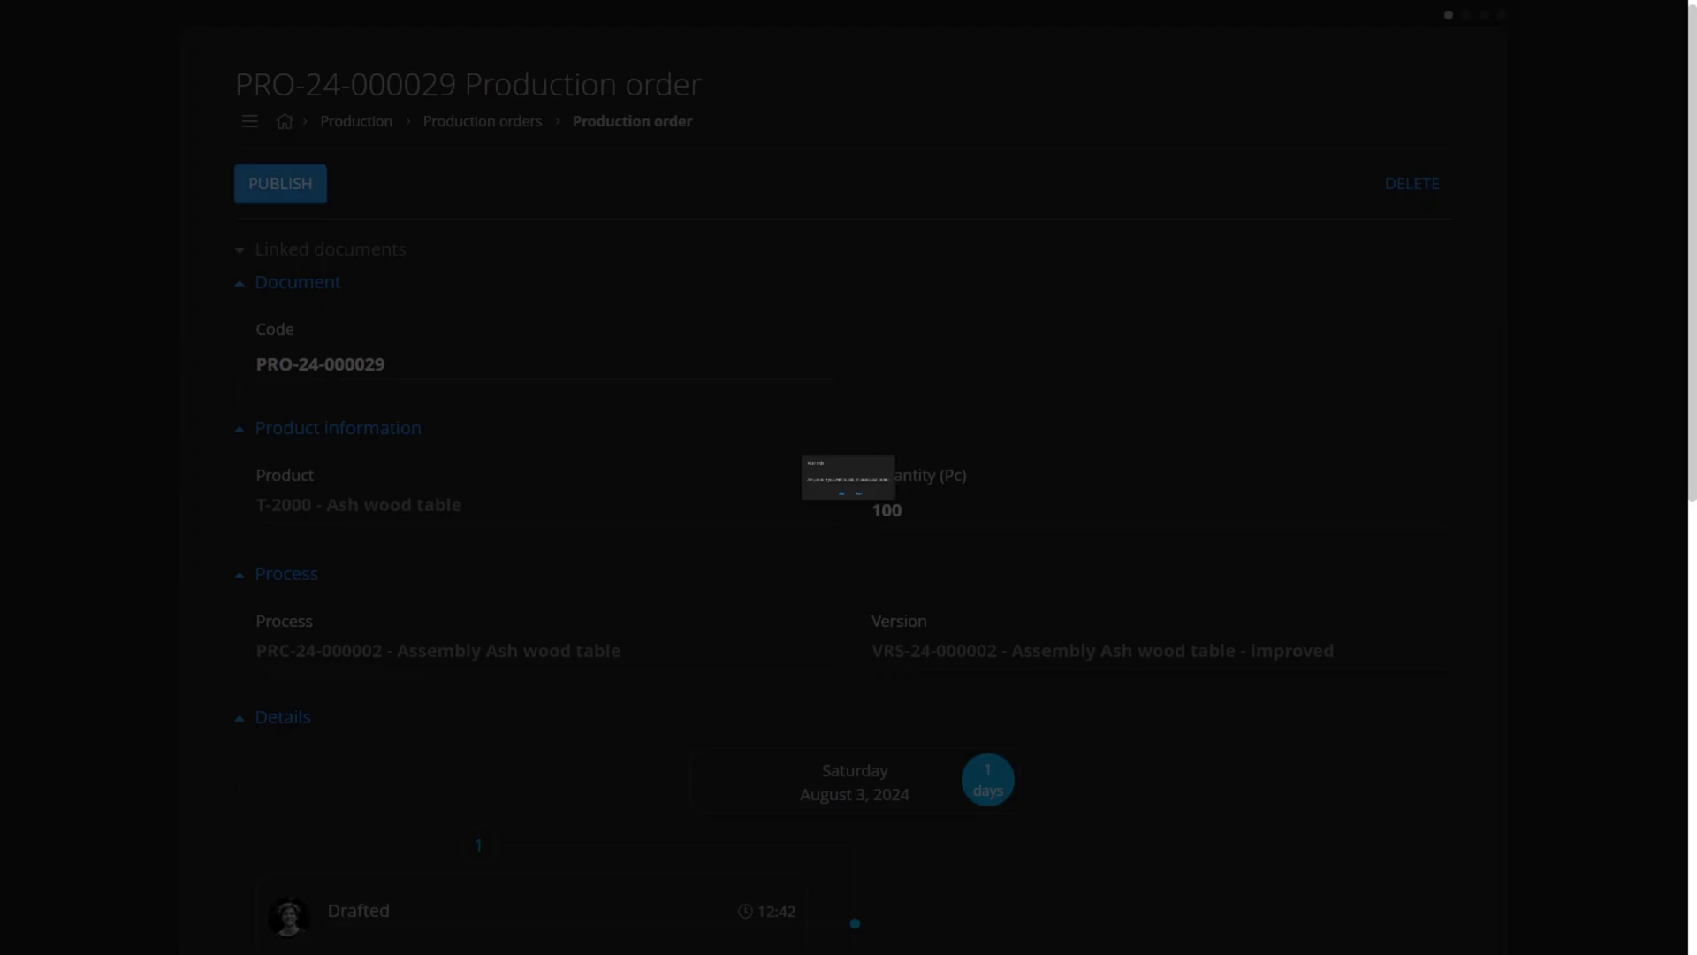
{"action": "key", "text": "Return"}
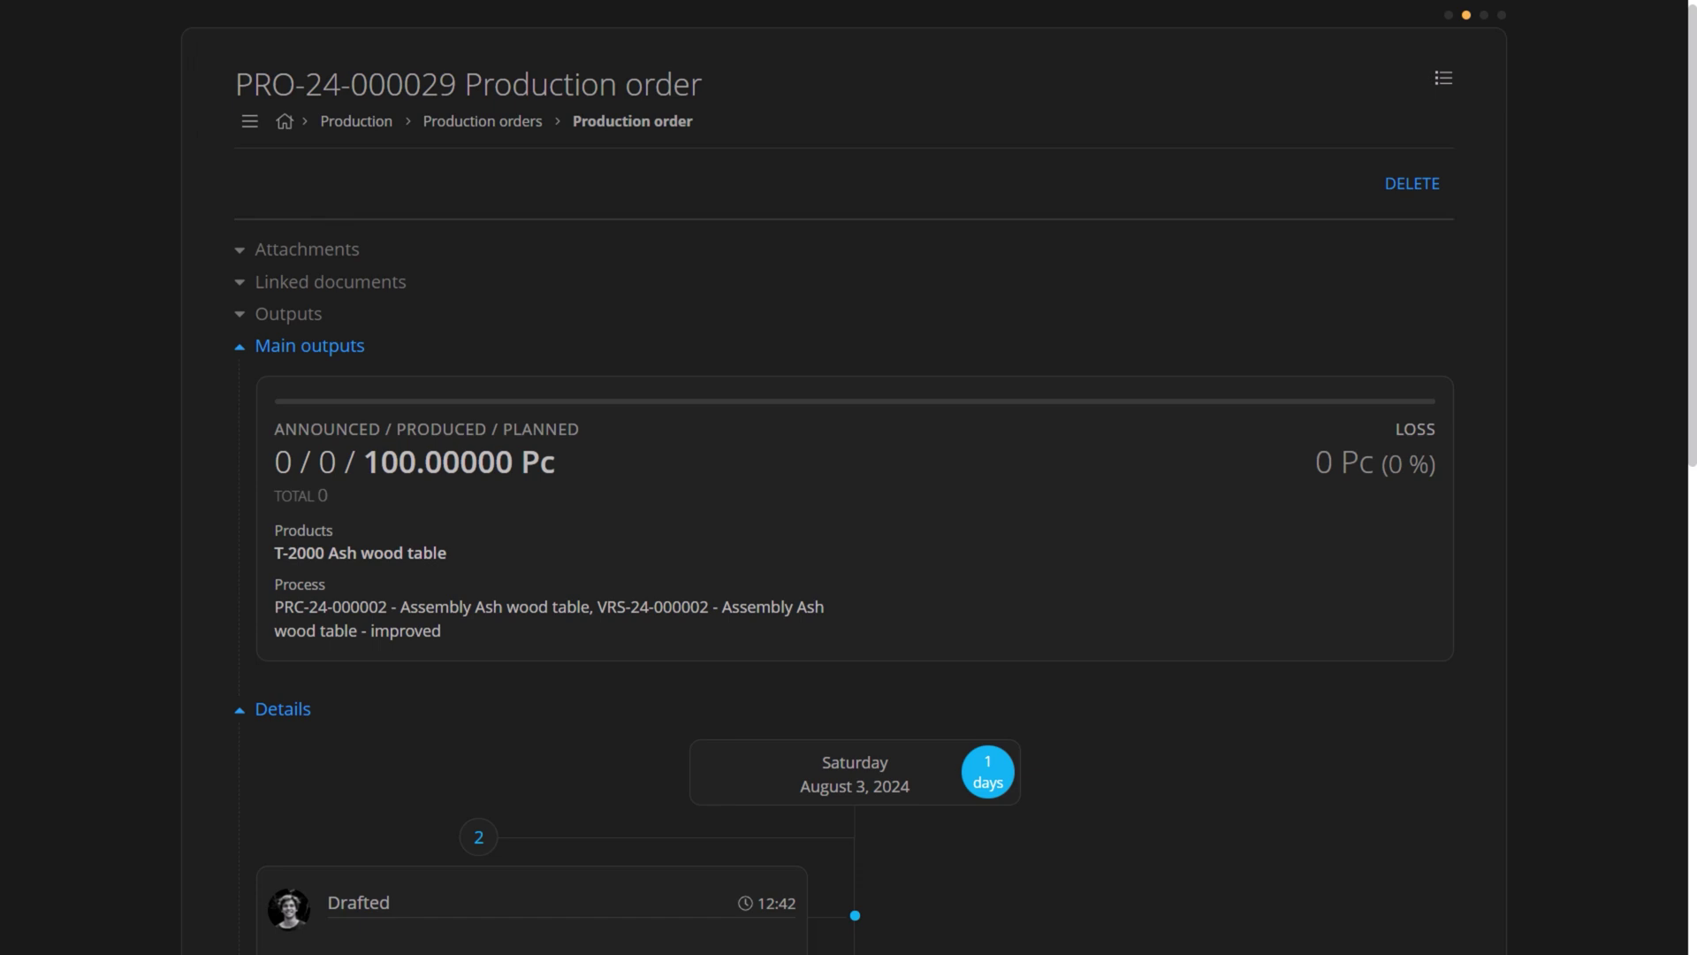
Begin a child production order from the parent's linked documents, using the version "Assembly Ash wood table - improved".
{"action": "scroll", "coordinate": [849, 477], "scroll_direction": "down", "scroll_amount": 5}
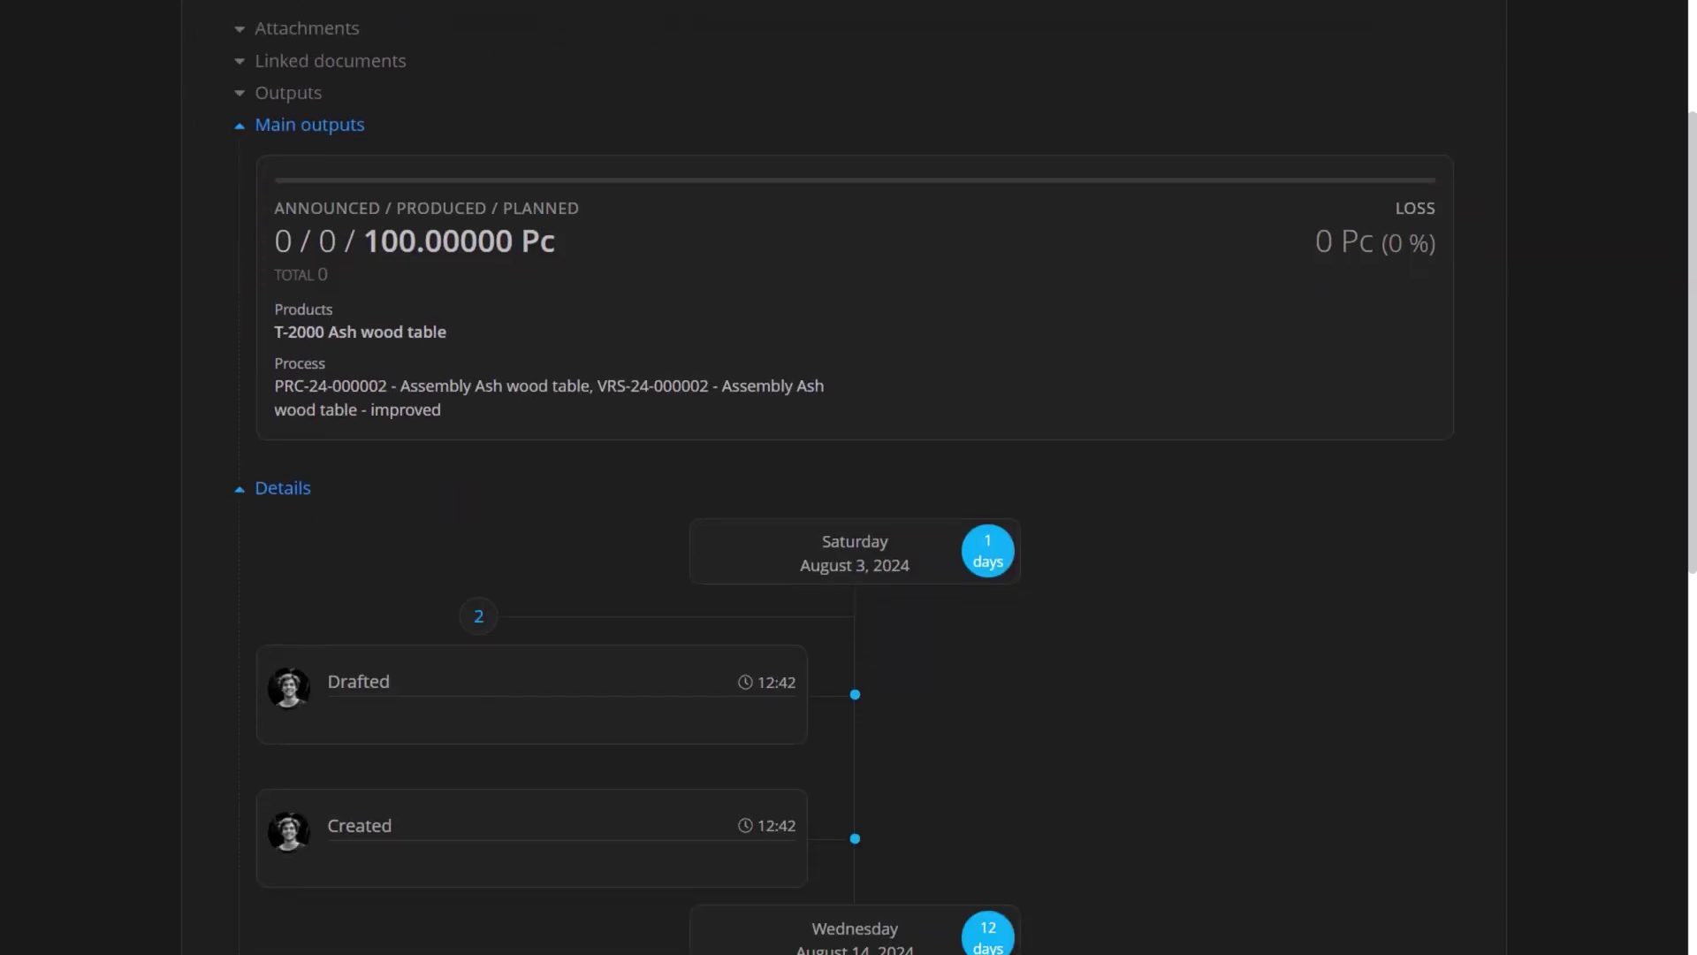
{"action": "scroll", "coordinate": [848, 478], "scroll_direction": "up", "scroll_amount": 5}
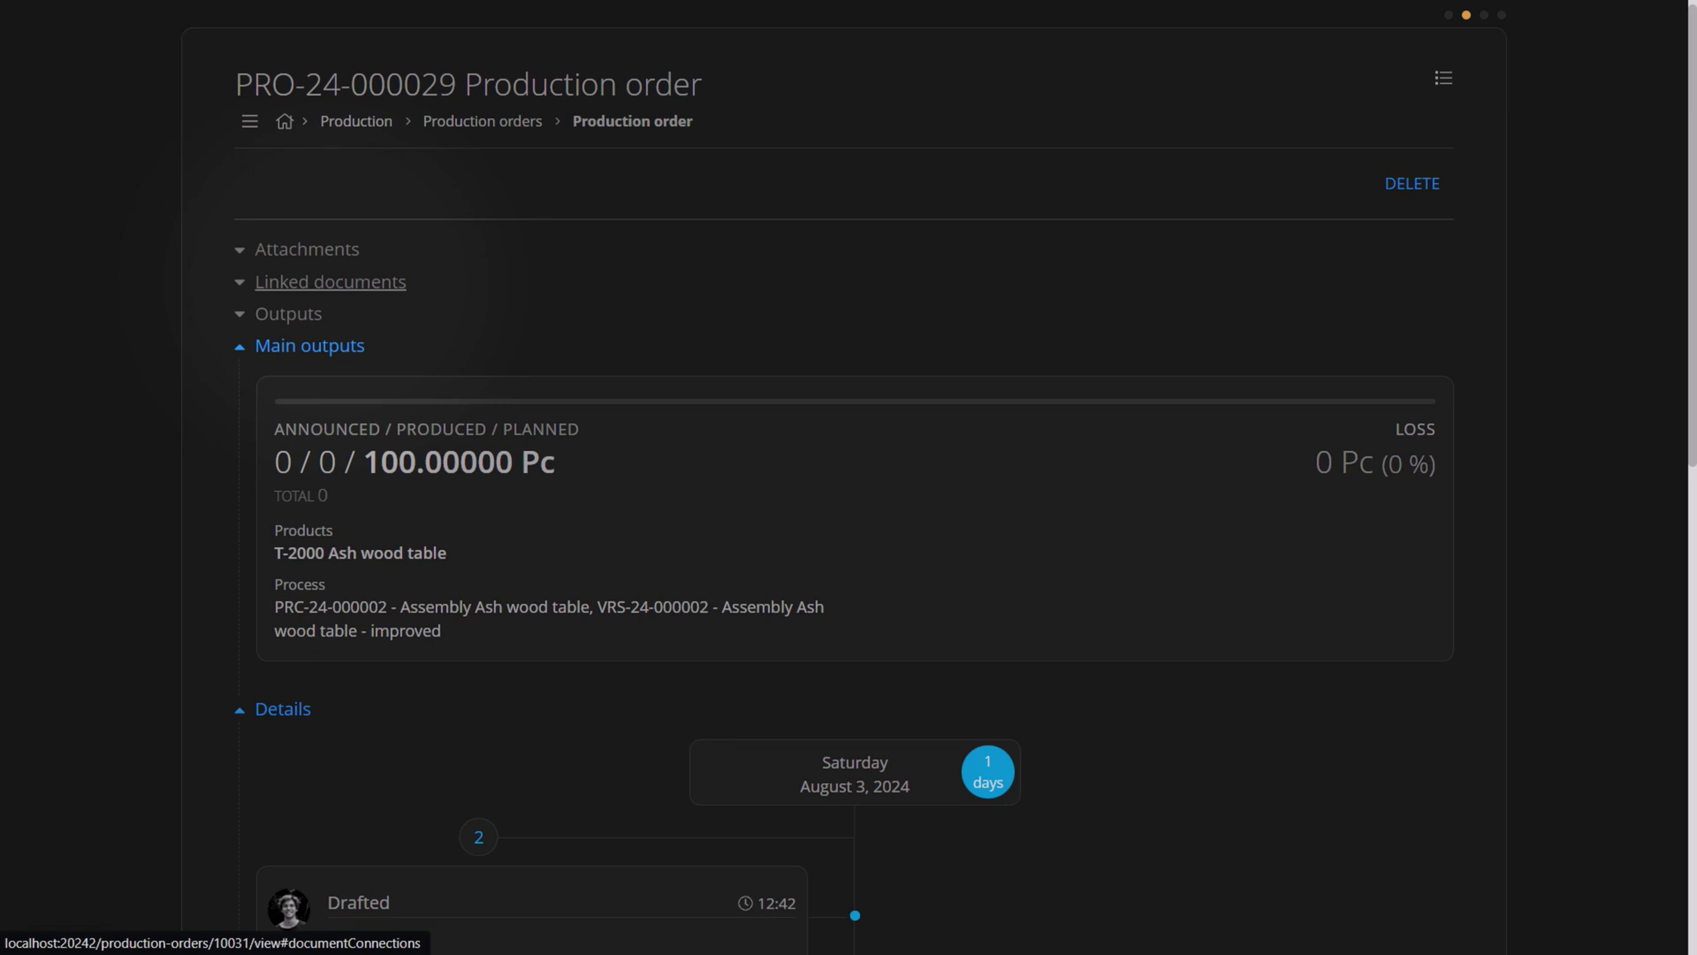
{"action": "left_click", "coordinate": [331, 282]}
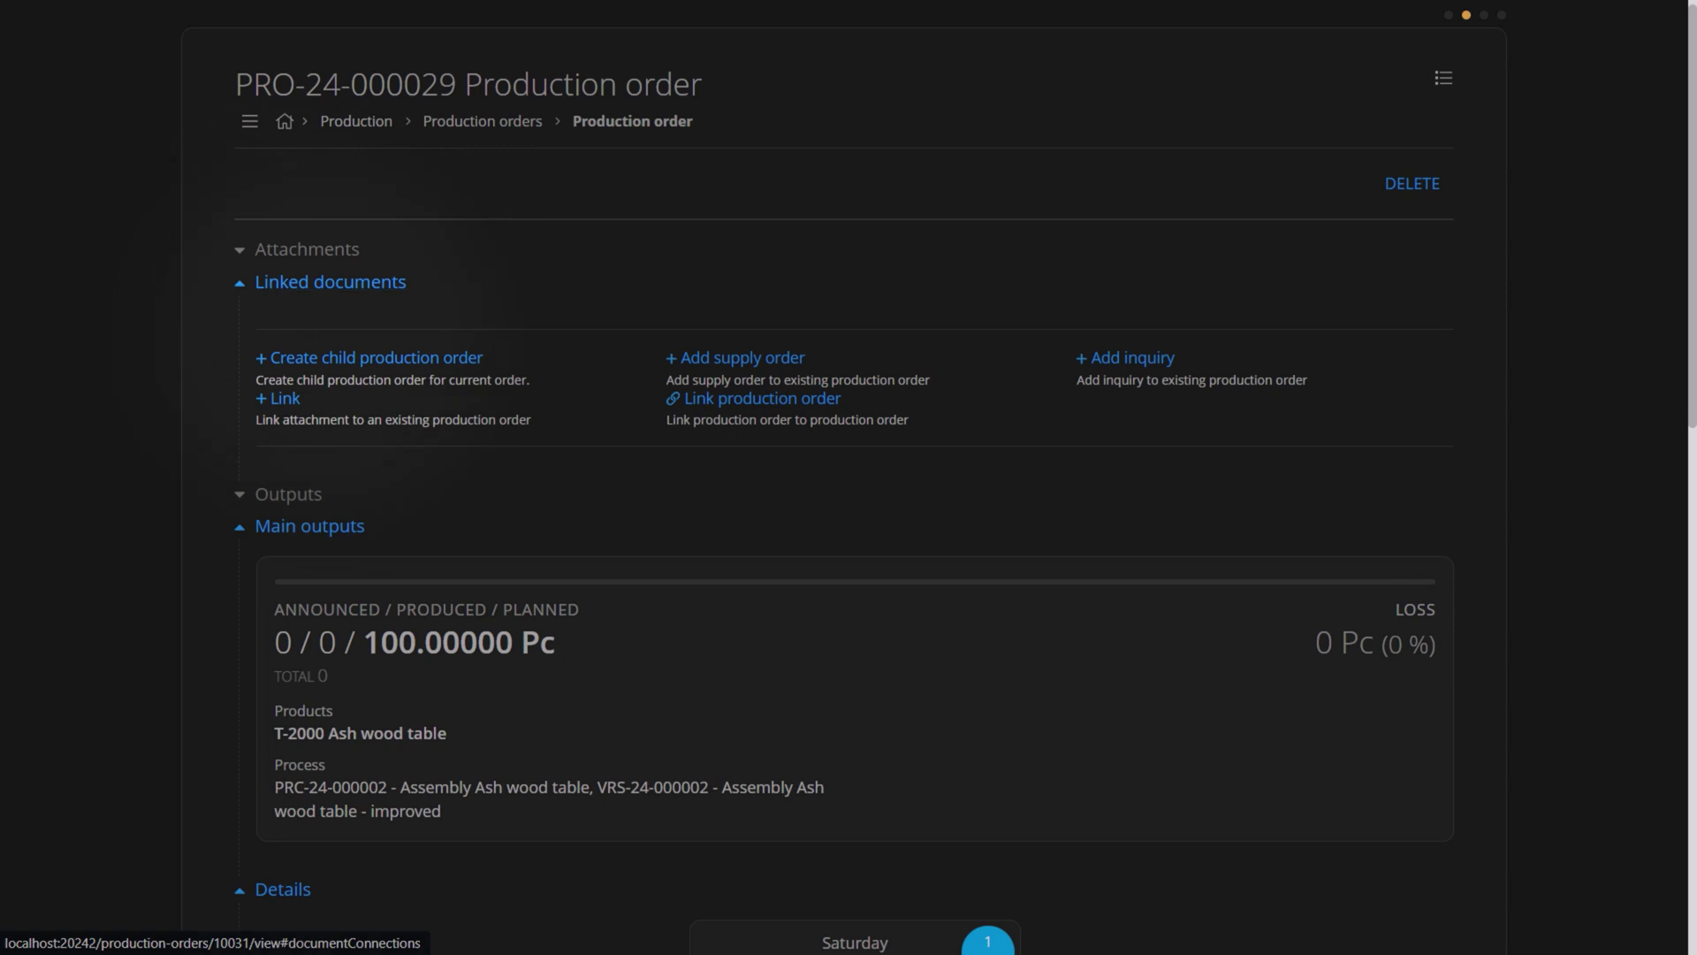
{"action": "left_click", "coordinate": [376, 358]}
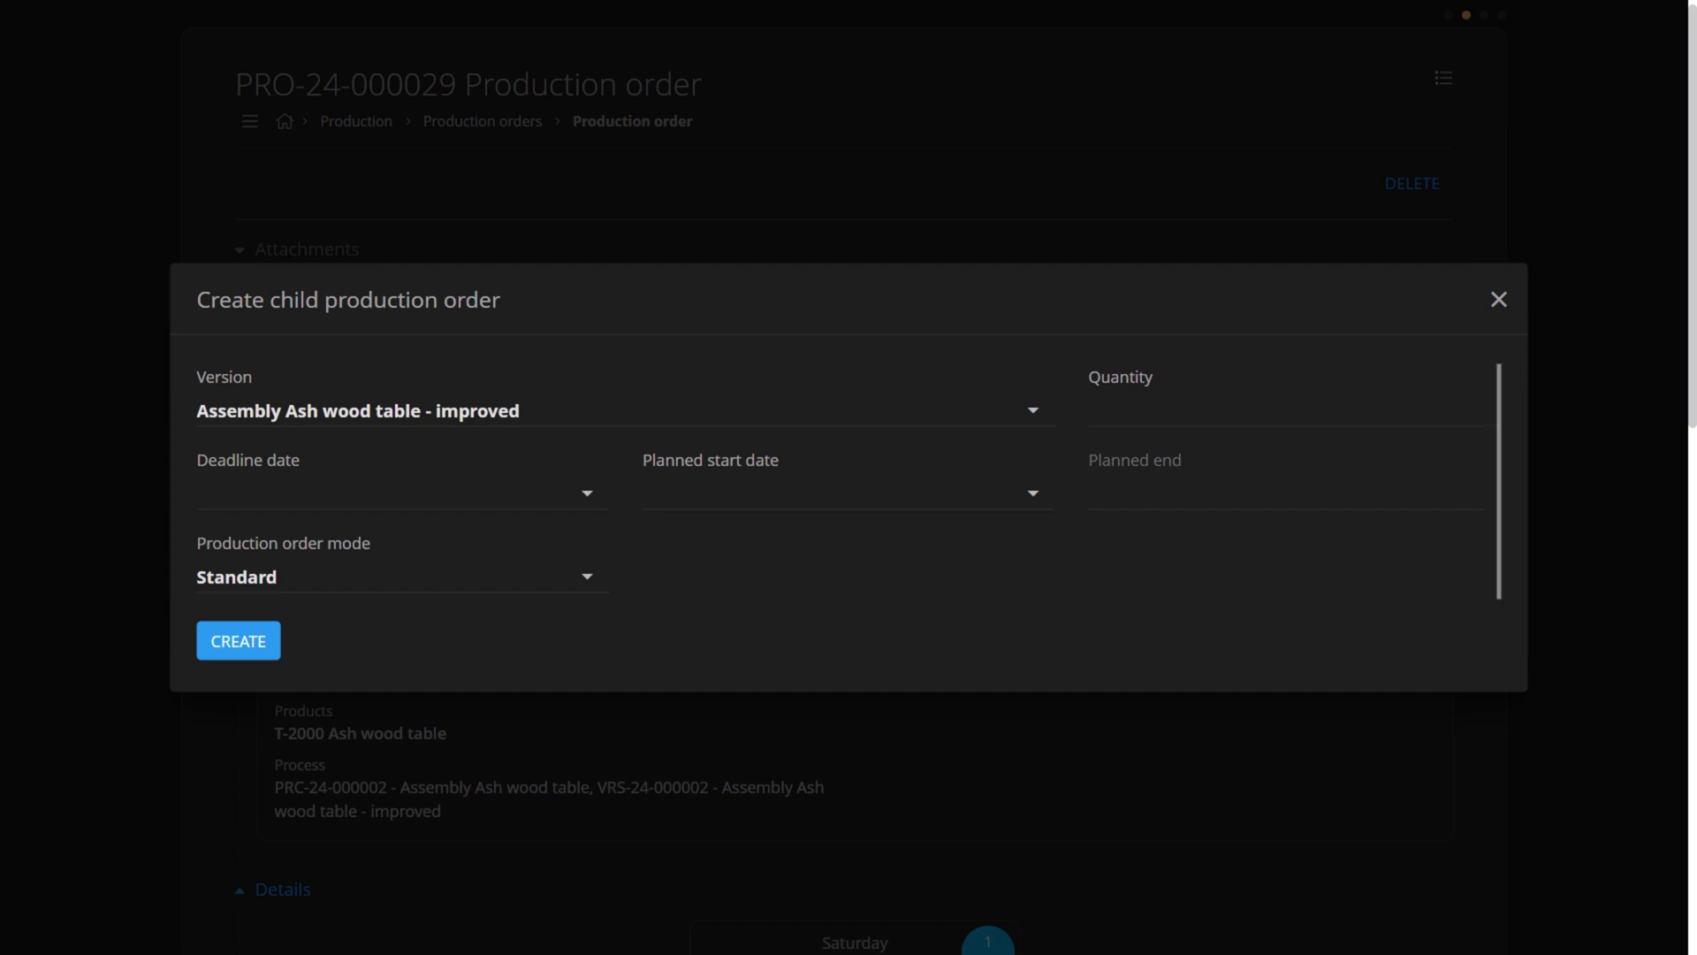
{"action": "left_click", "coordinate": [626, 411]}
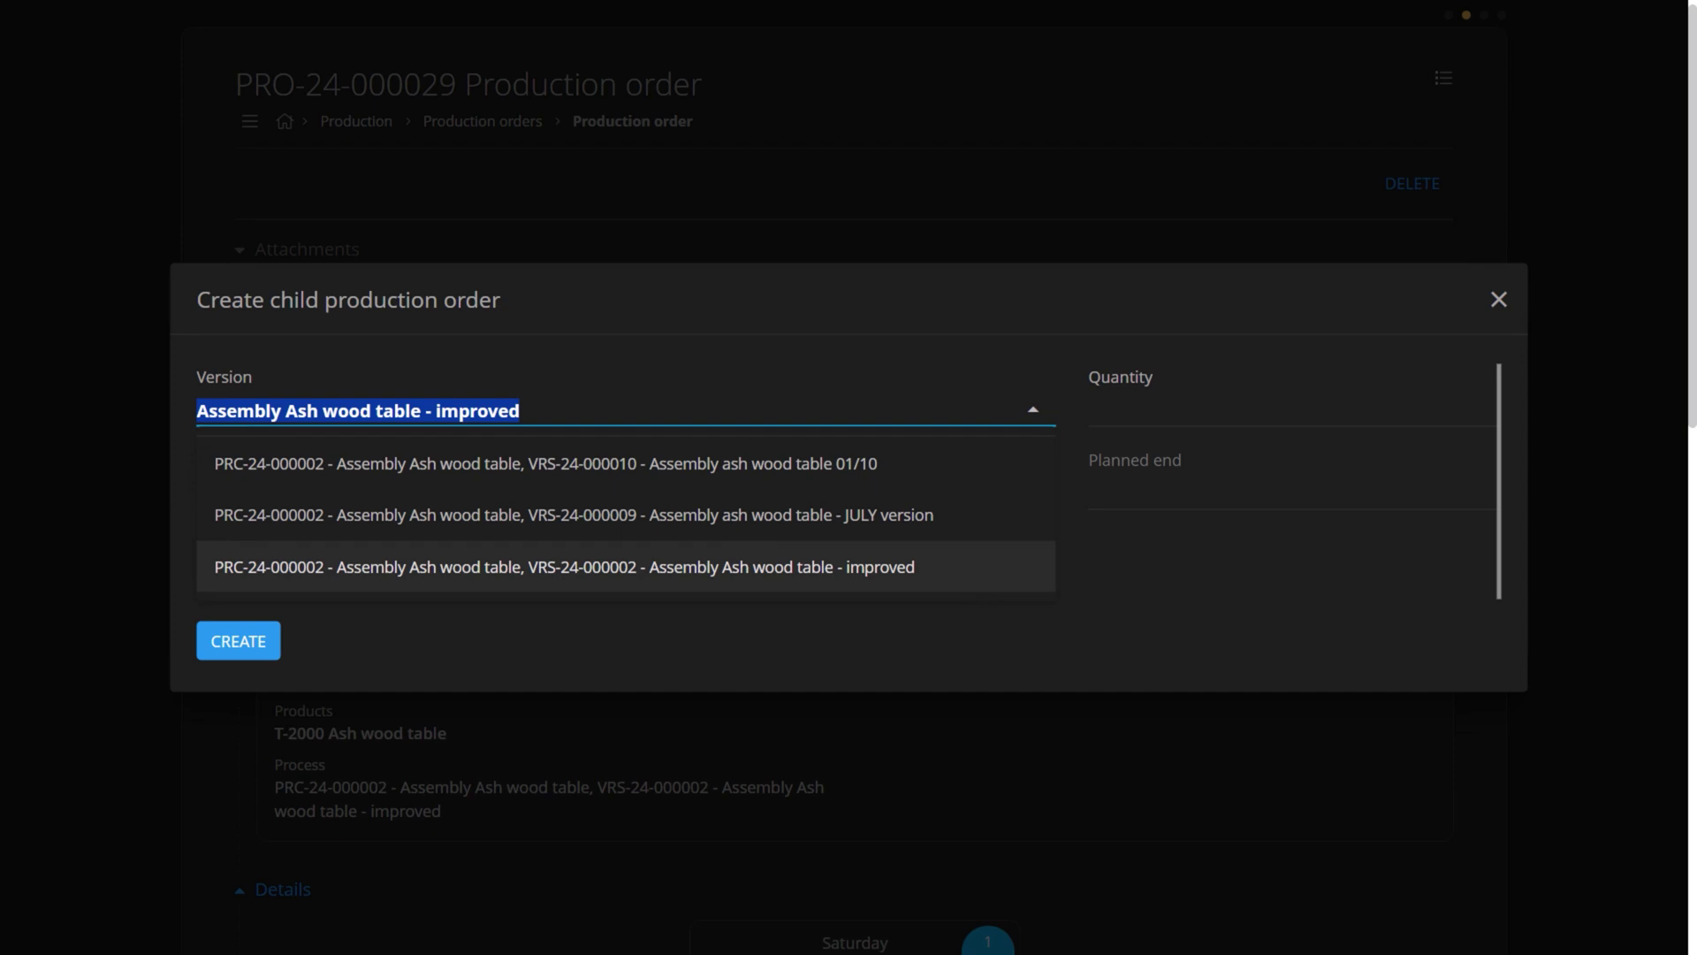
{"action": "left_click", "coordinate": [564, 567]}
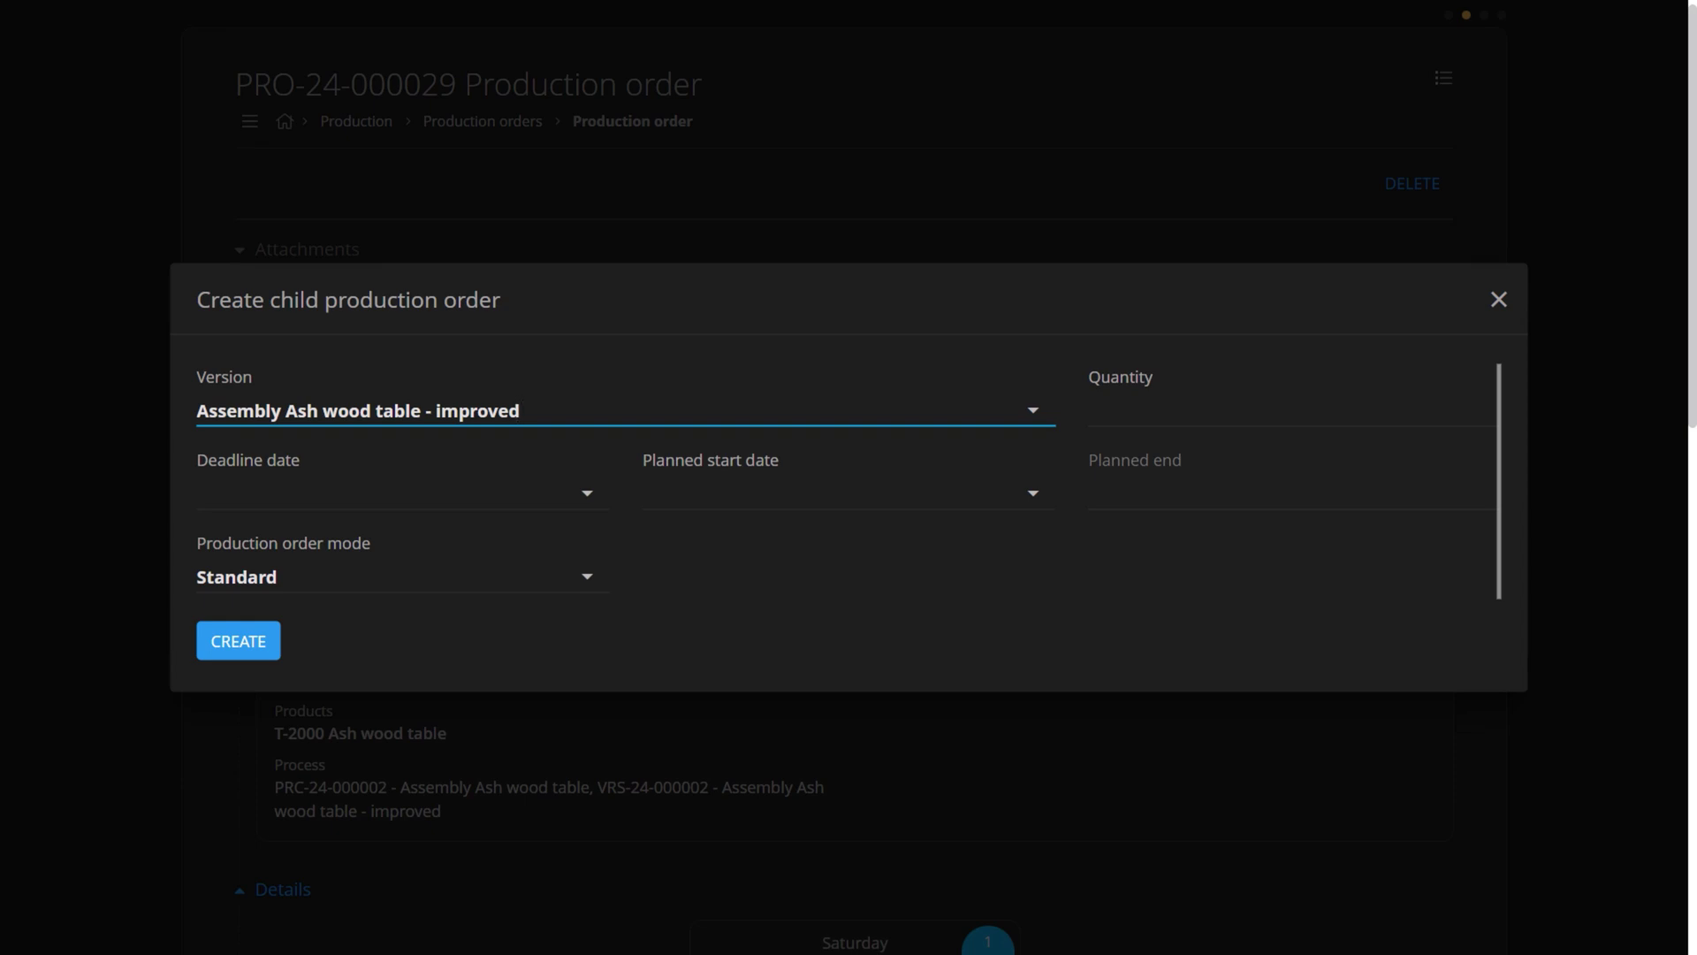
Set the child order's quantity to 25 and its deadline date to 8/19/2024.
{"action": "left_click", "coordinate": [1093, 411]}
{"action": "type", "text": "25"}
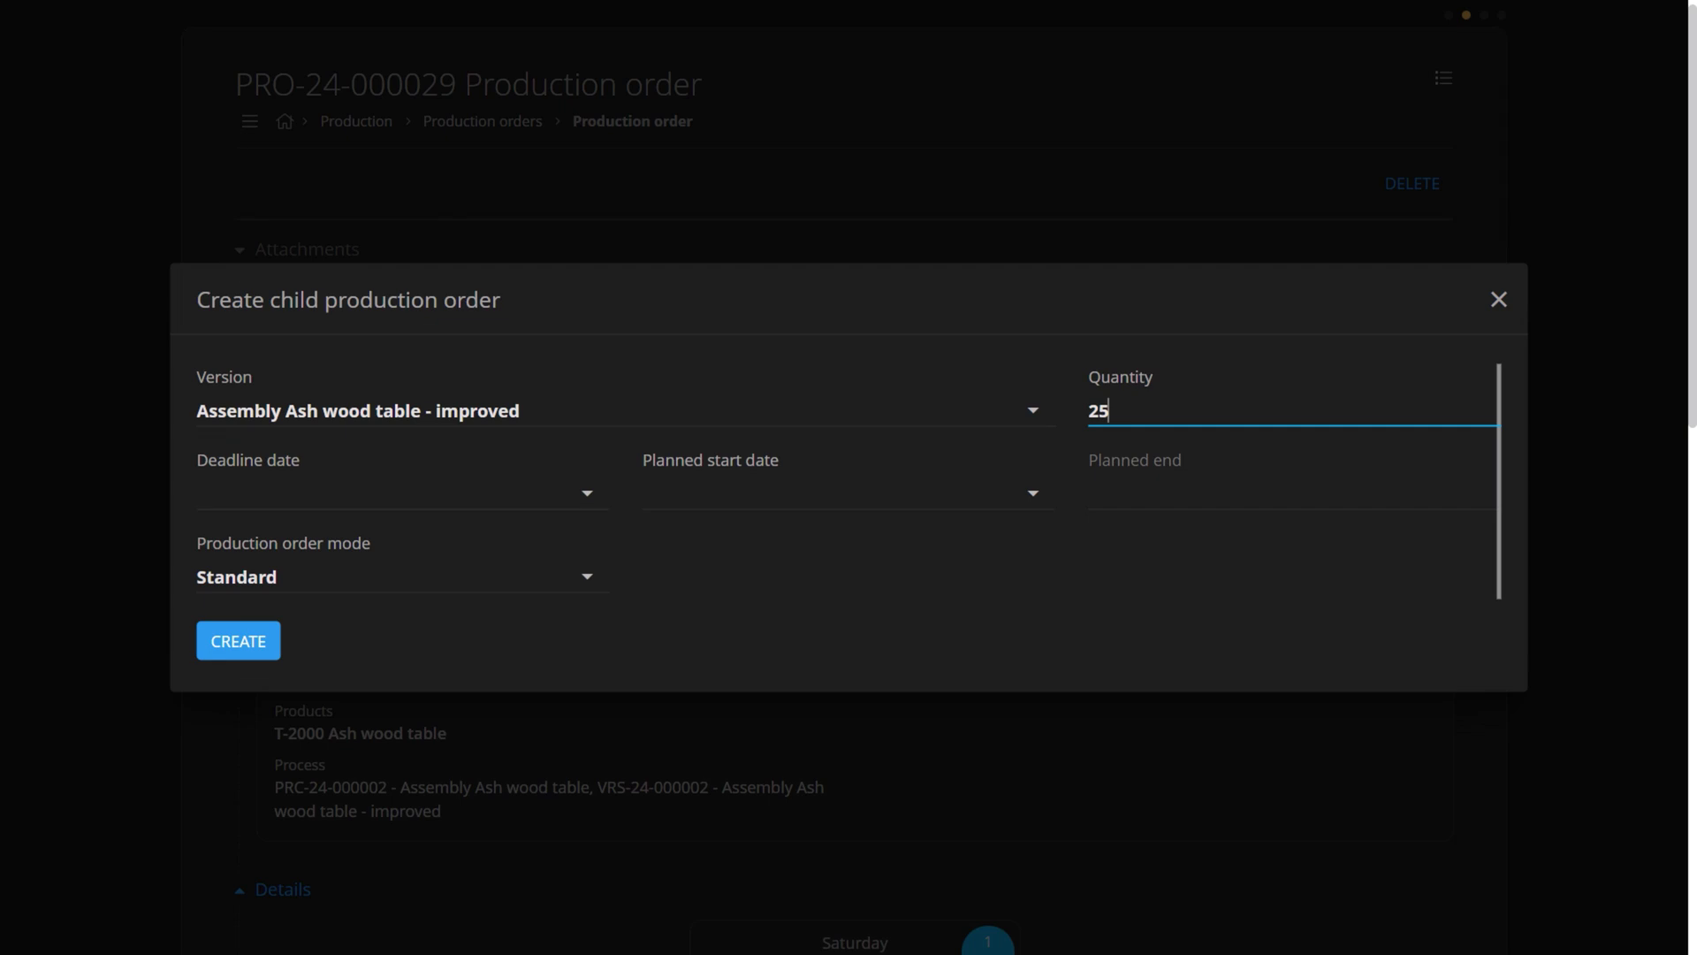
{"action": "left_click", "coordinate": [587, 494]}
{"action": "left_click", "coordinate": [290, 281]}
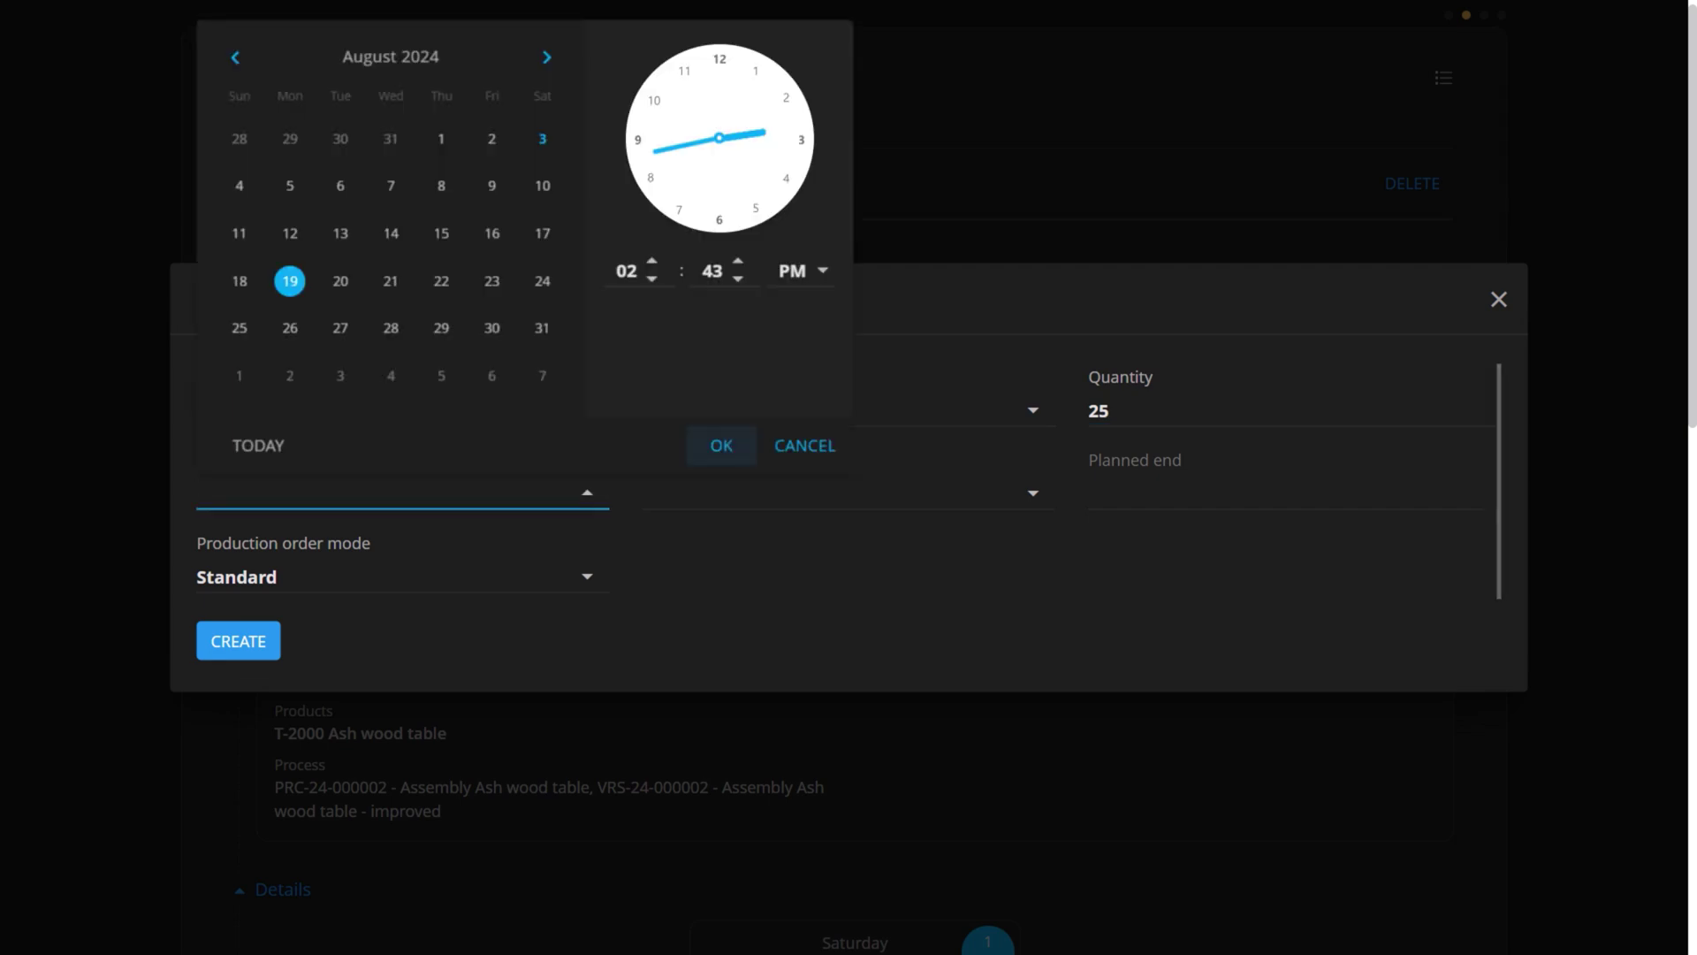
{"action": "left_click", "coordinate": [721, 446]}
Set the child order's planned start date to 8/15/2024 and create it in Standard mode.
{"action": "left_click", "coordinate": [1033, 493]}
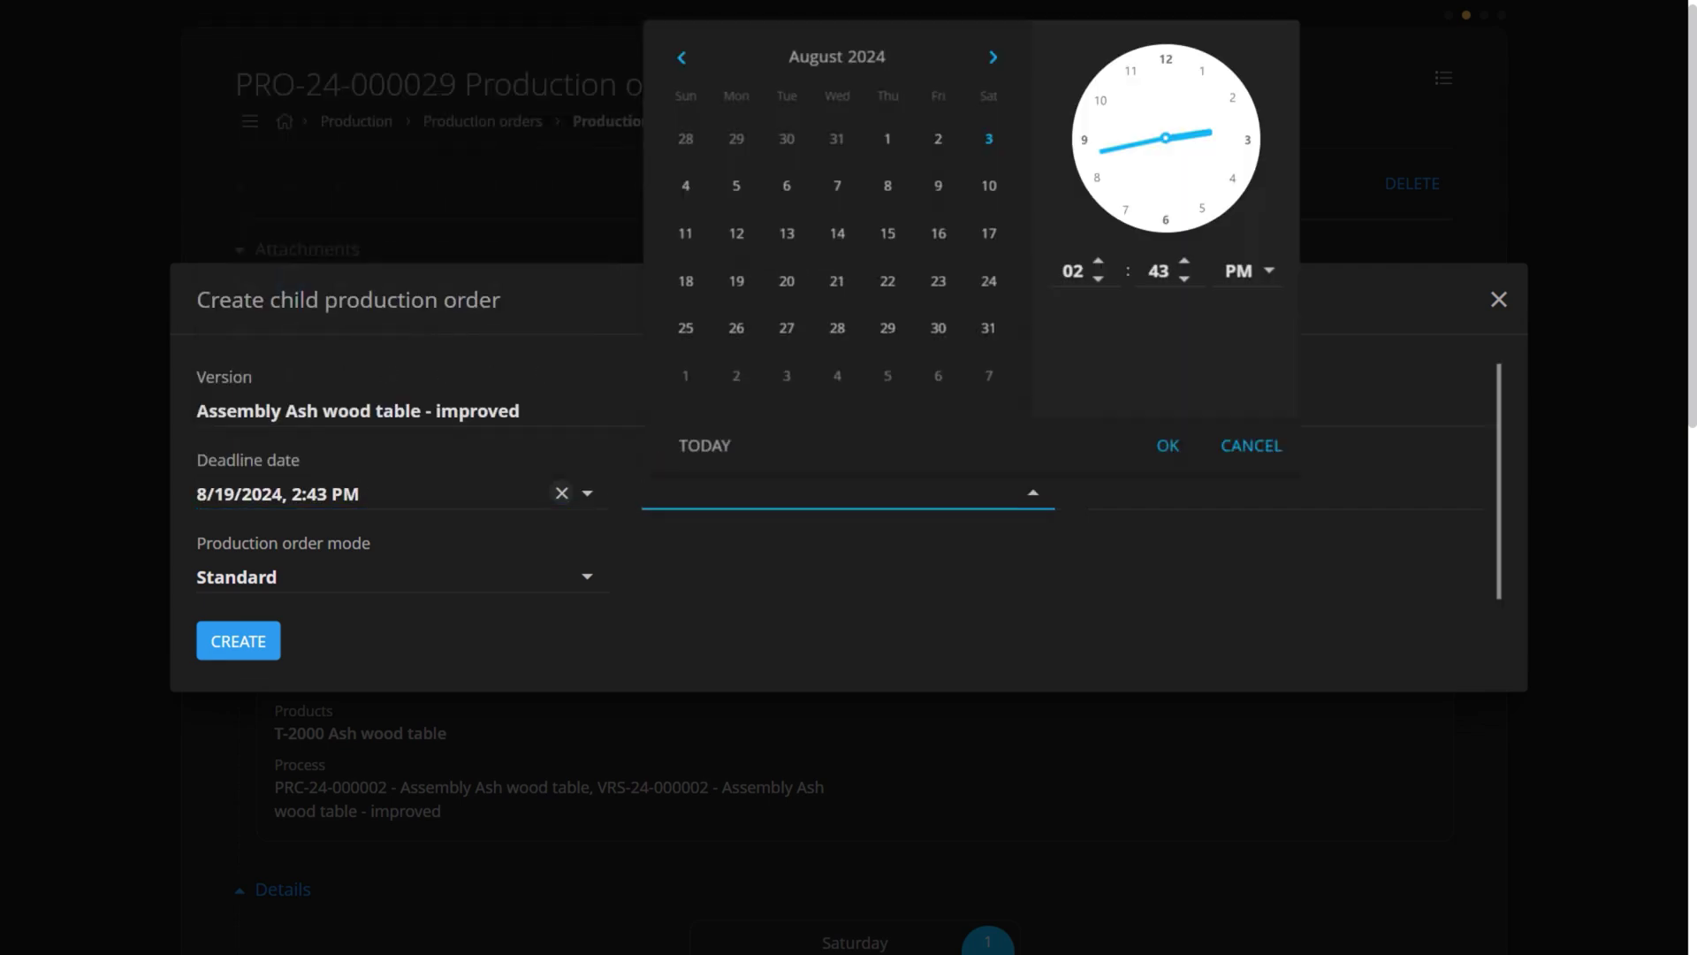
{"action": "left_click", "coordinate": [888, 233]}
{"action": "left_click", "coordinate": [1168, 446]}
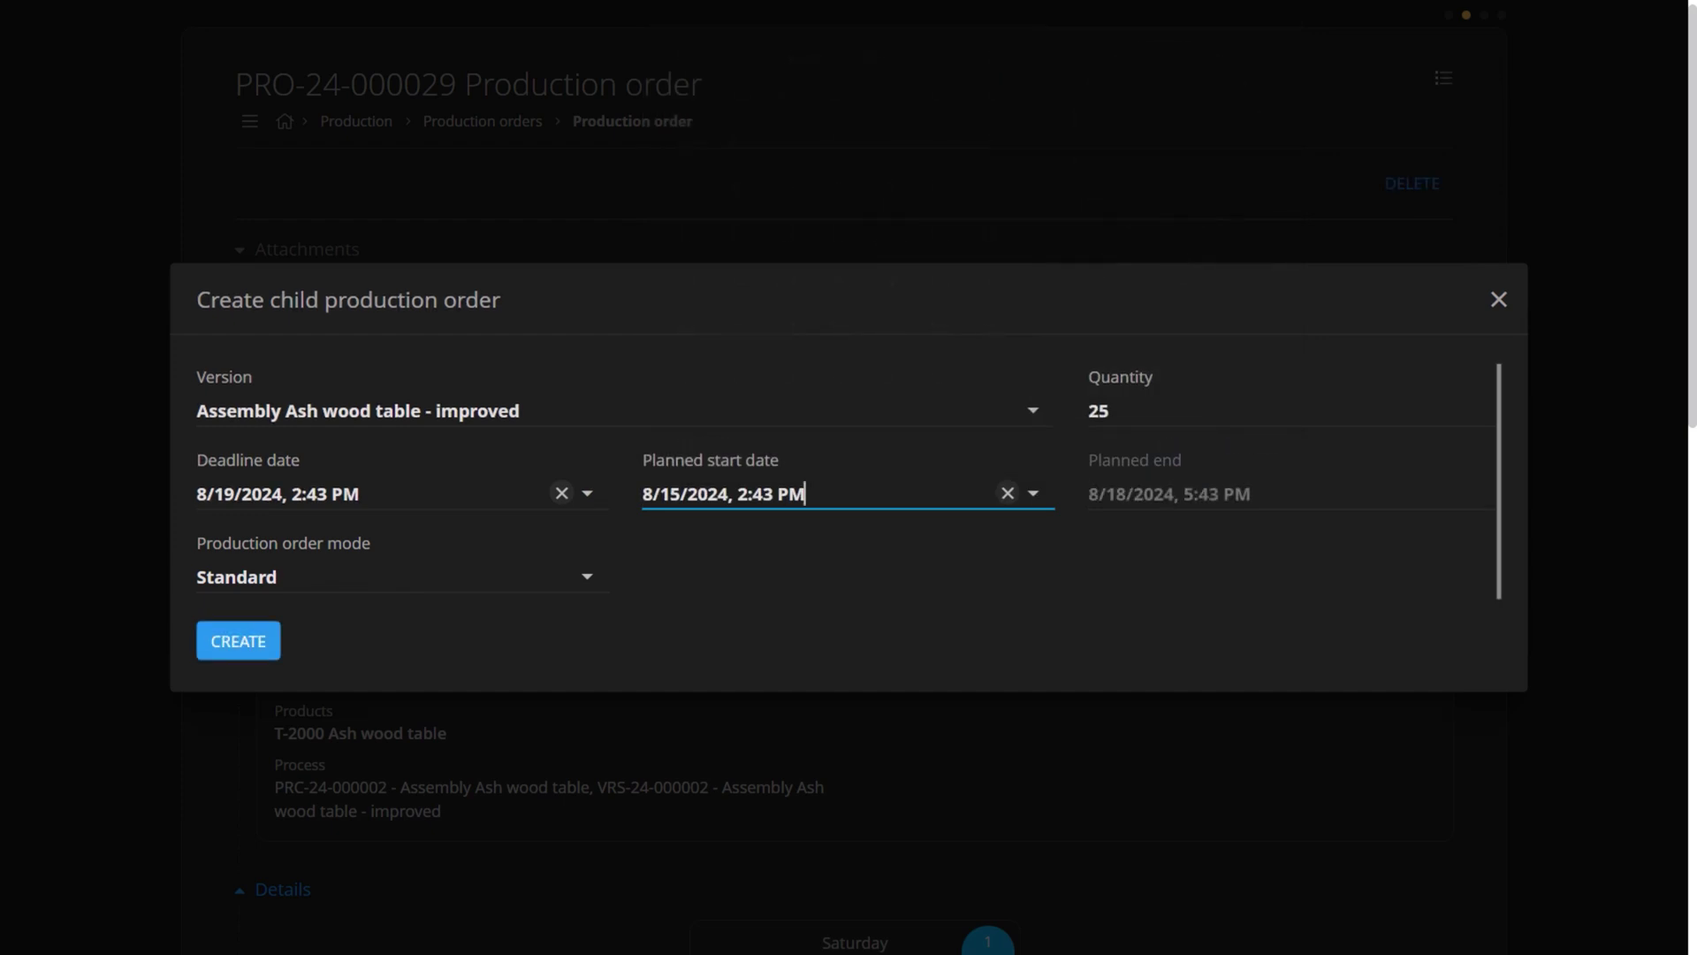
{"action": "left_click", "coordinate": [587, 576]}
{"action": "left_click", "coordinate": [587, 577]}
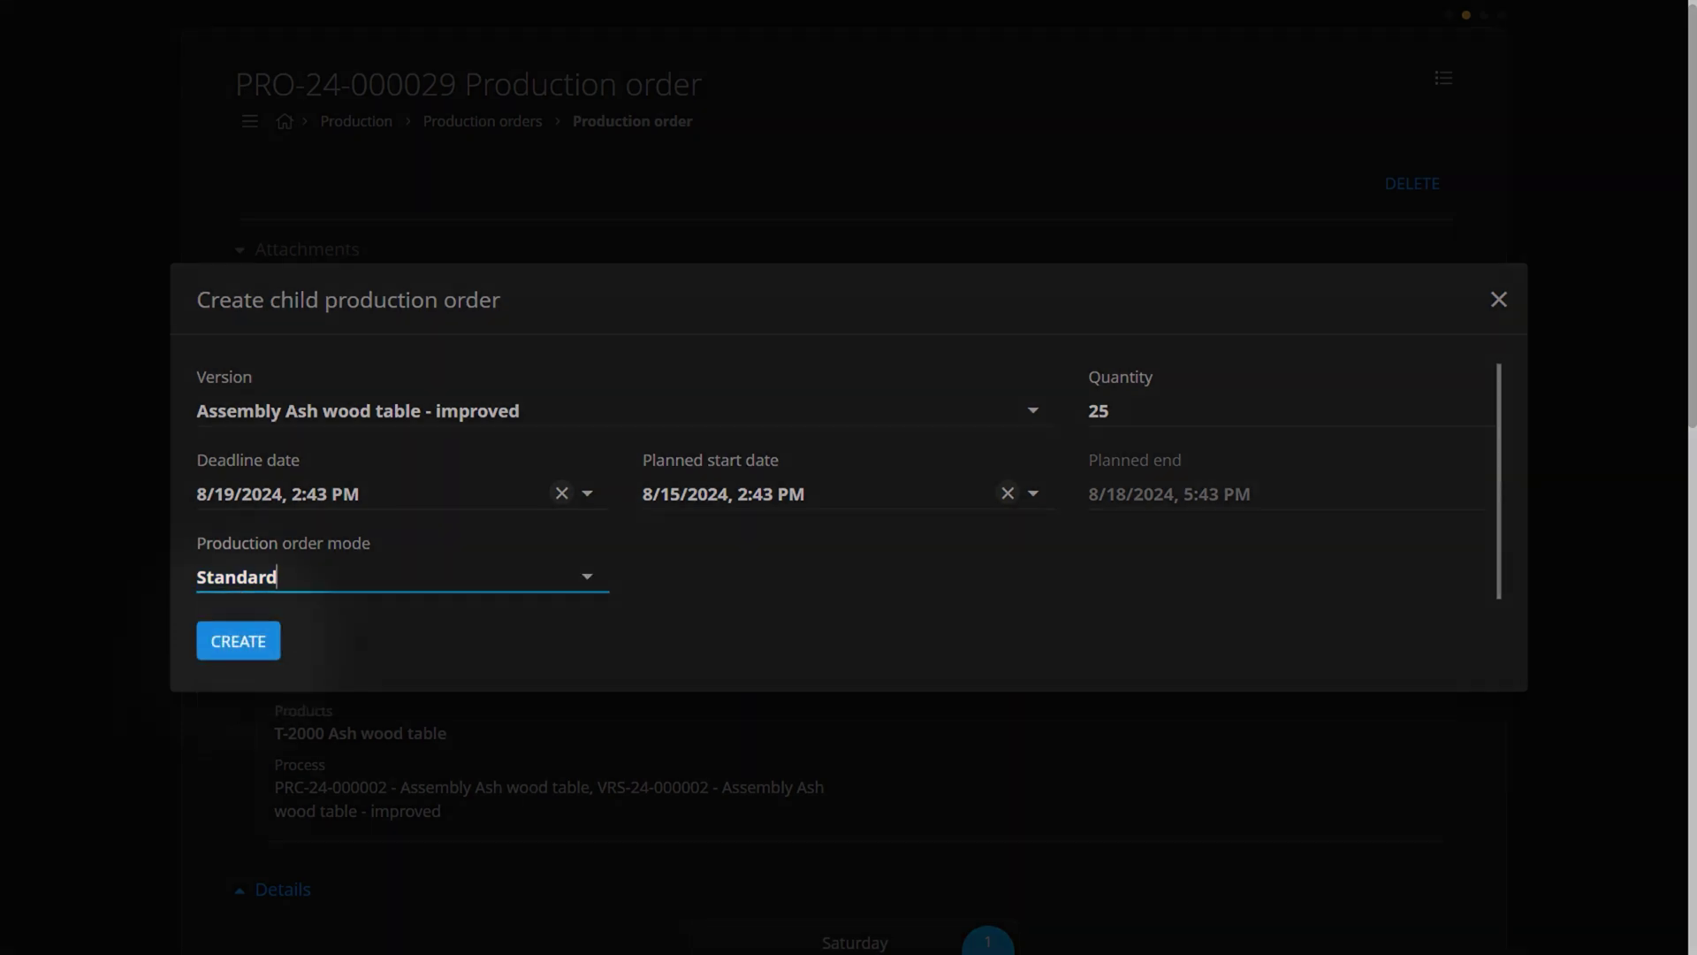
{"action": "left_click", "coordinate": [239, 641]}
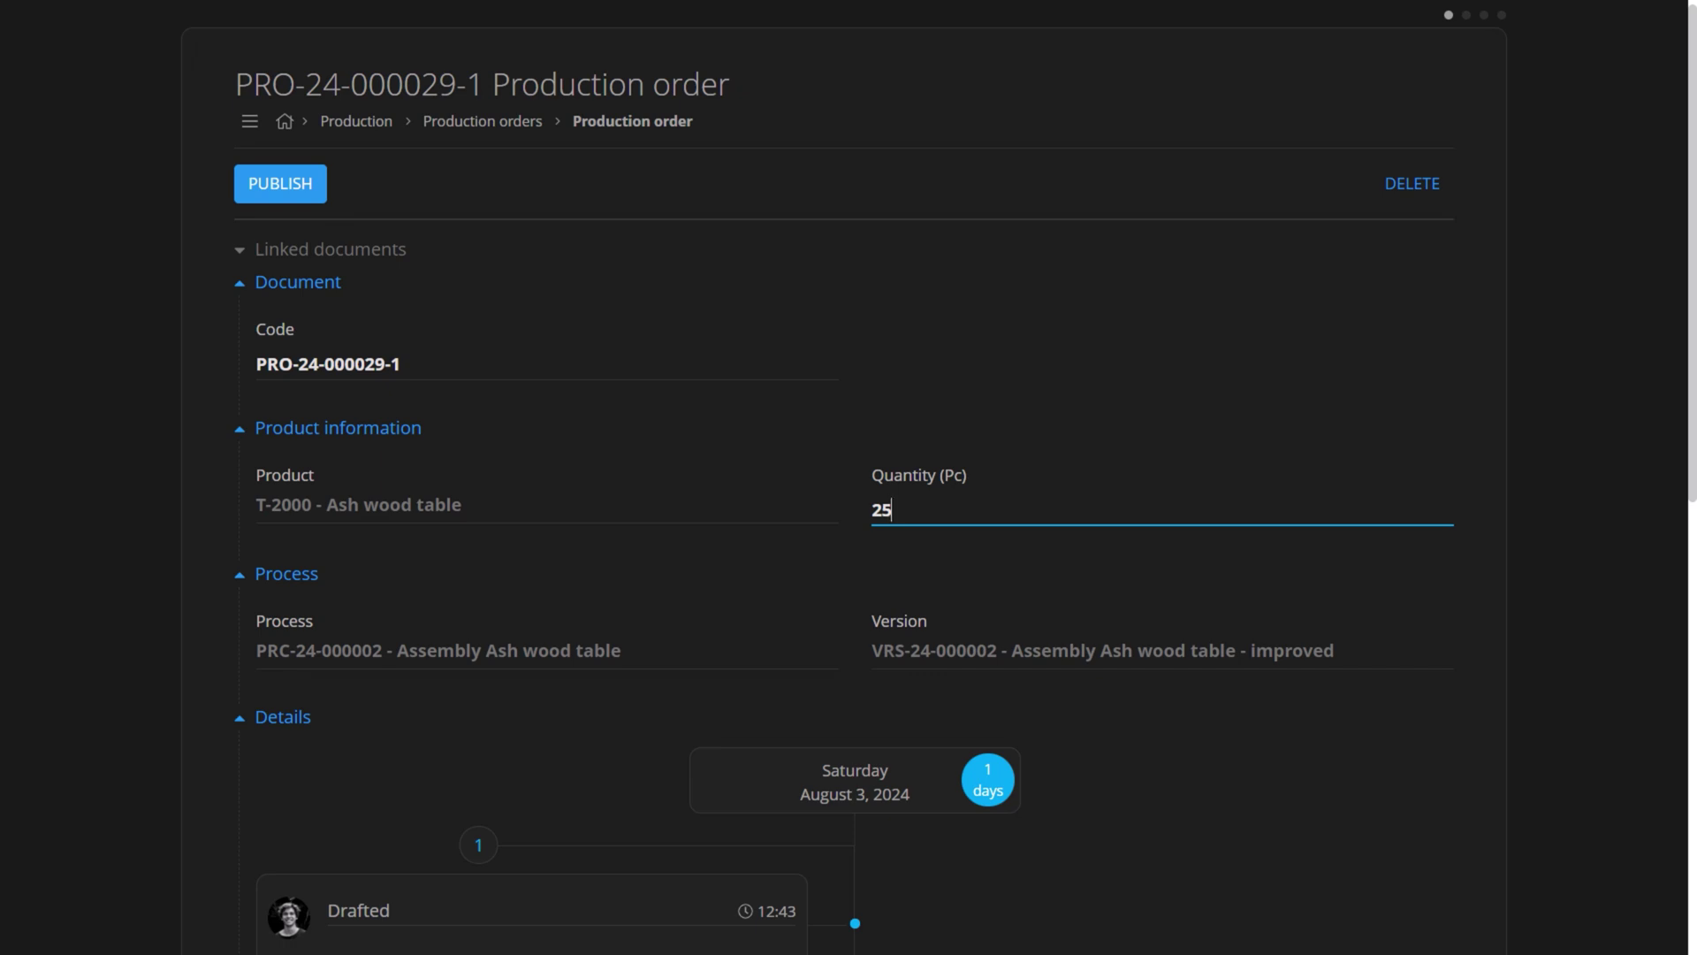
Review the drafted child order's details and timeline, and publish the order.
{"action": "scroll", "coordinate": [849, 477], "scroll_direction": "down", "scroll_amount": 8}
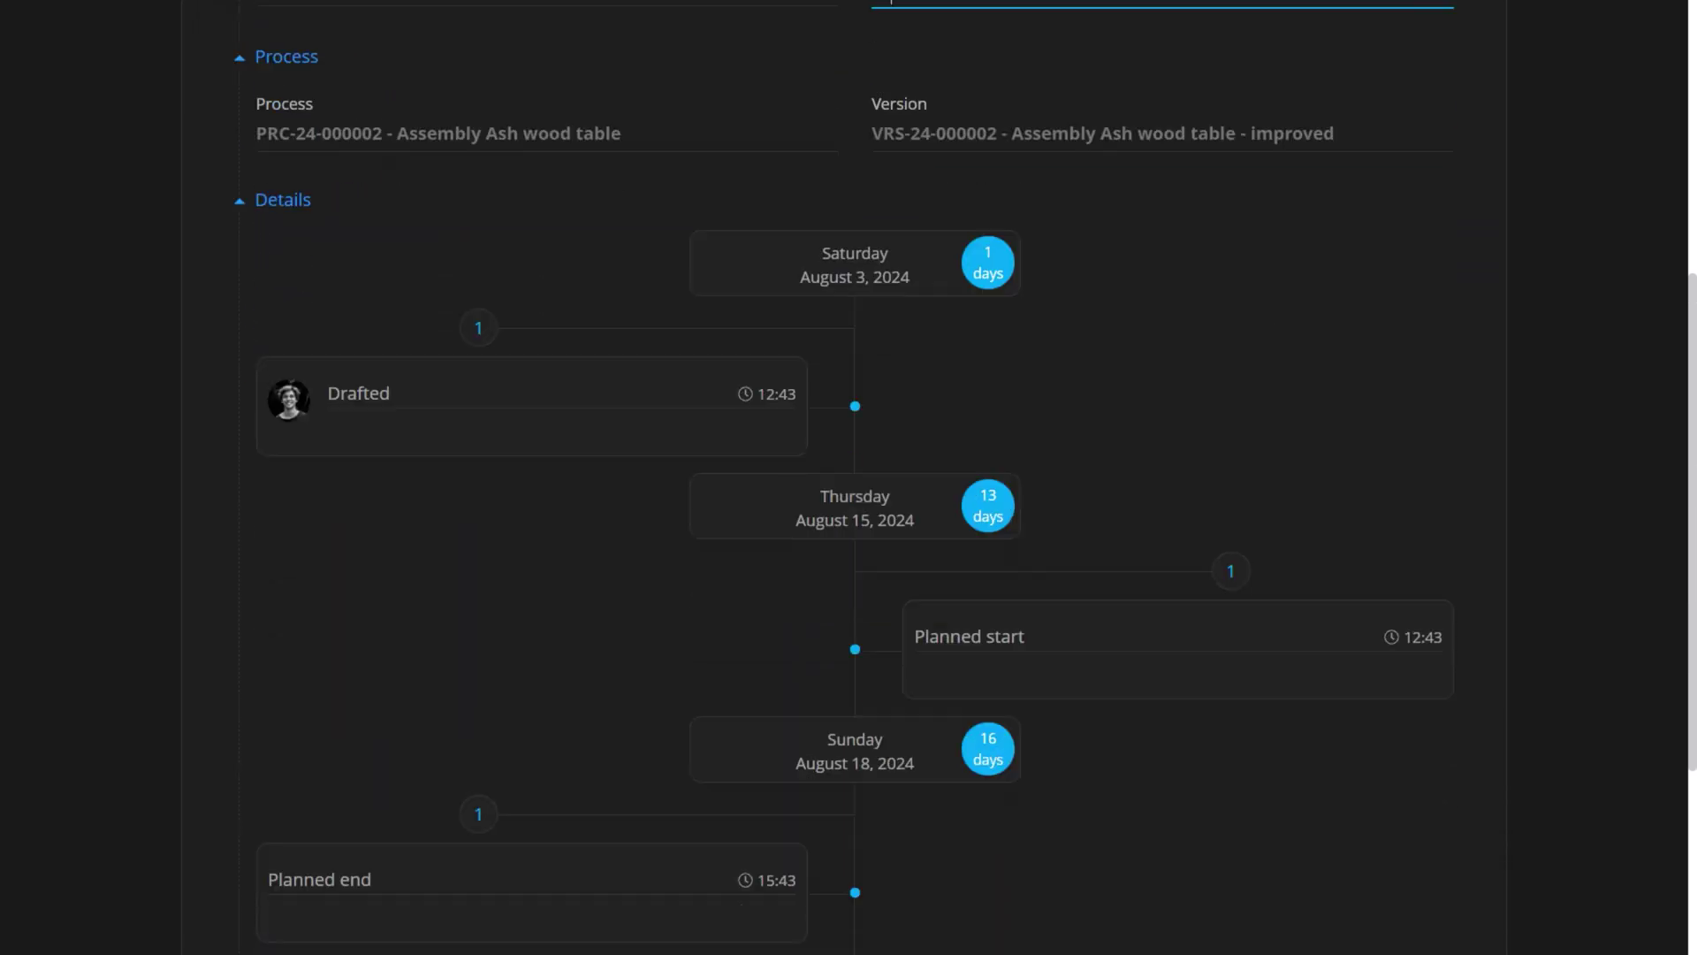
{"action": "scroll", "coordinate": [849, 478], "scroll_direction": "down", "scroll_amount": 2}
{"action": "scroll", "coordinate": [849, 478], "scroll_direction": "up", "scroll_amount": 9}
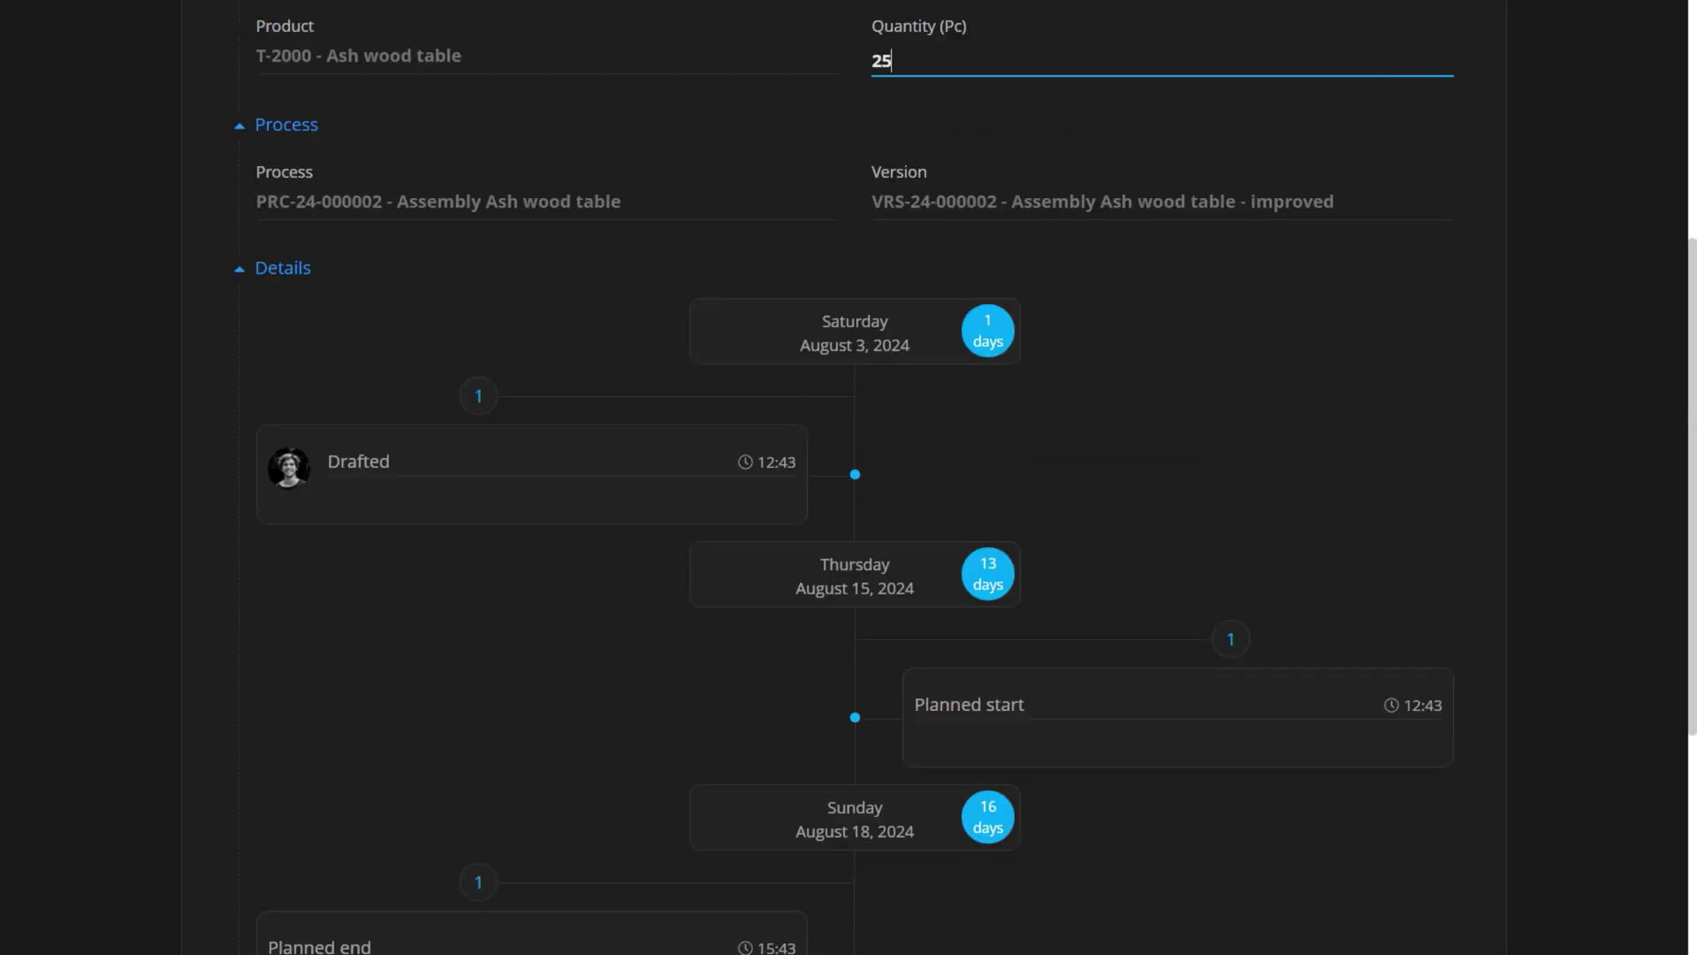
{"action": "scroll", "coordinate": [849, 477], "scroll_direction": "up", "scroll_amount": 1}
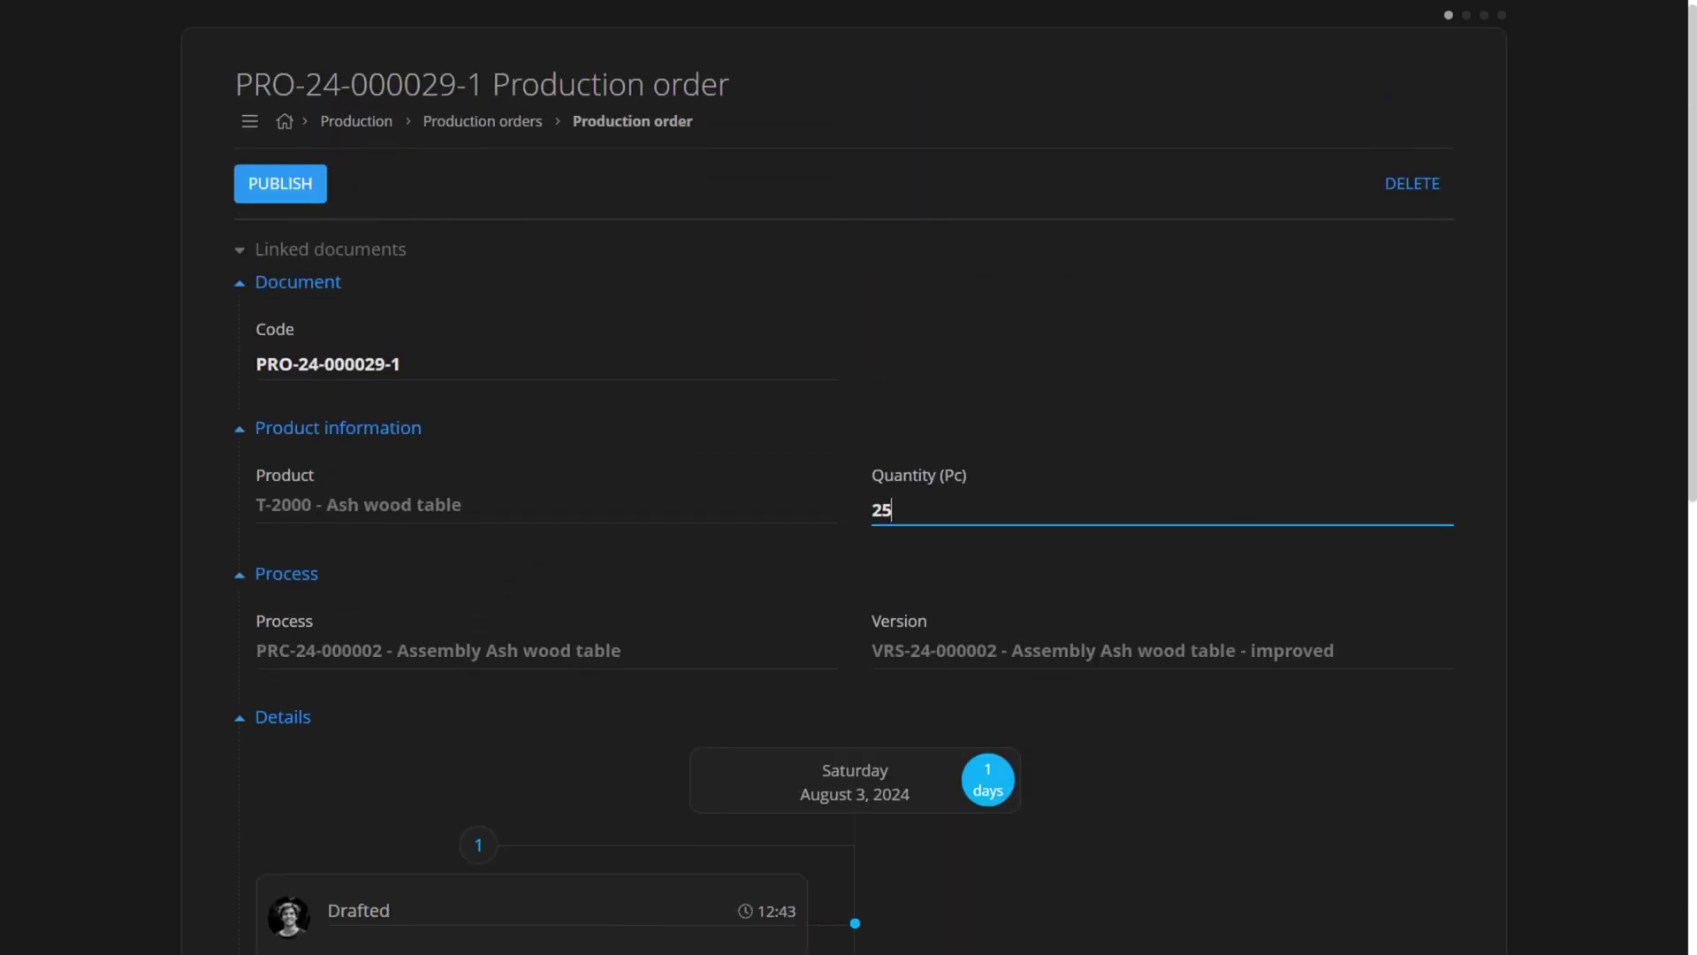
{"action": "left_click", "coordinate": [280, 183]}
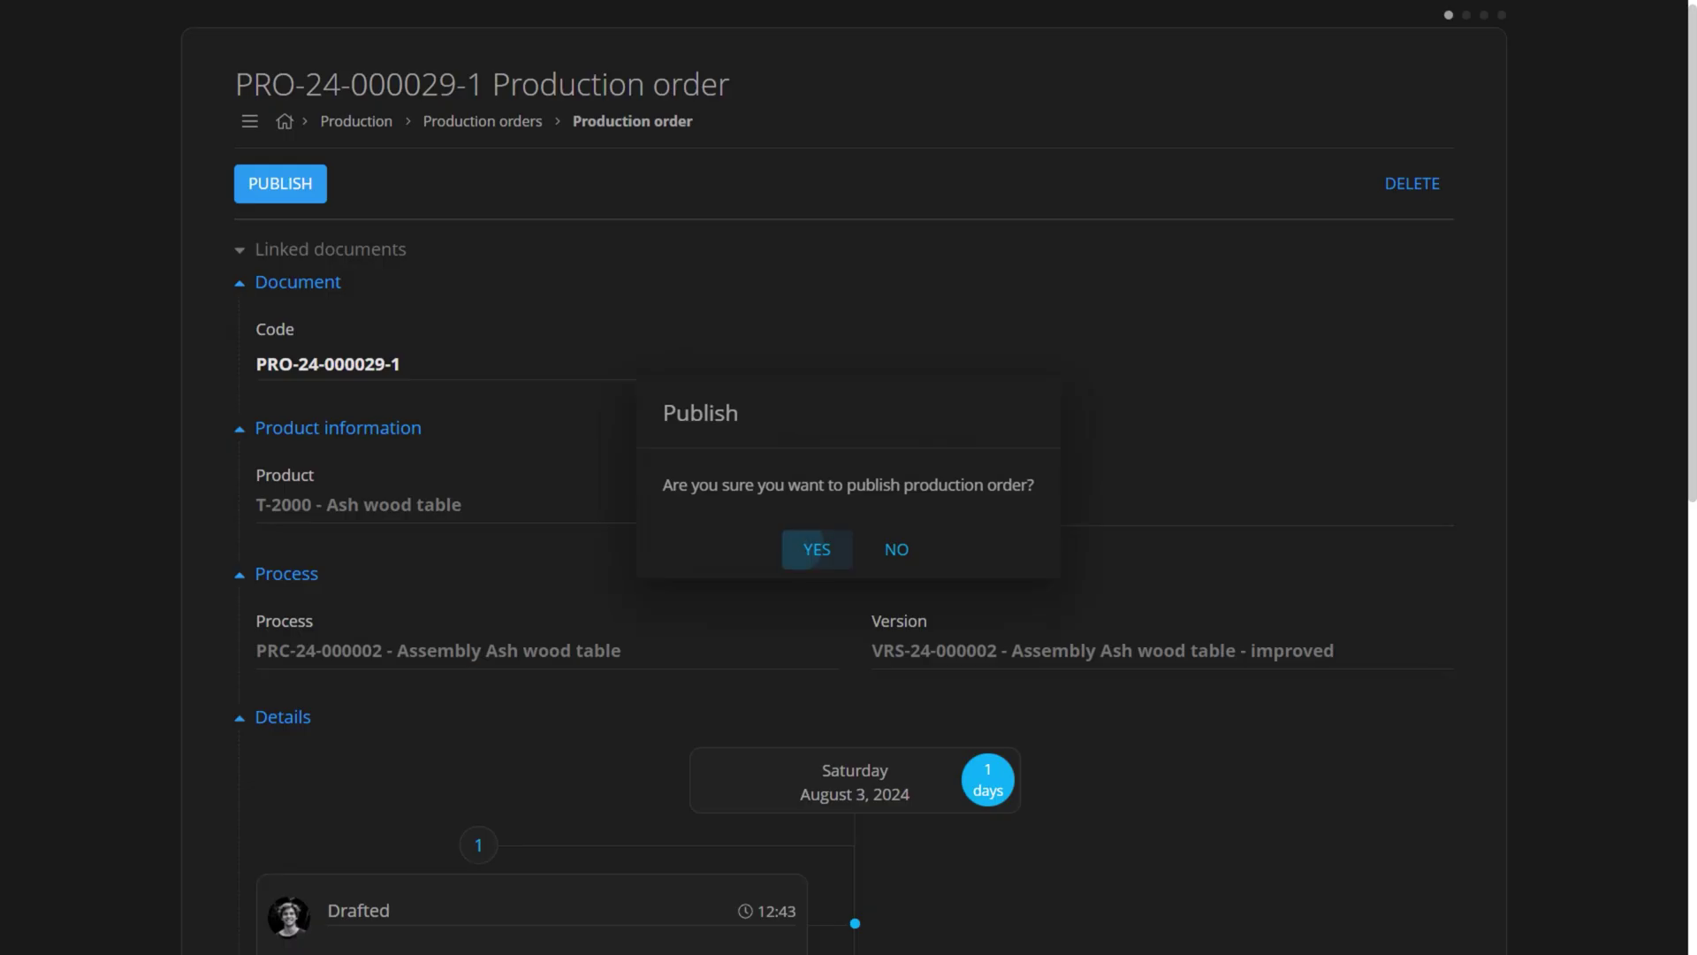
{"action": "left_click", "coordinate": [800, 549]}
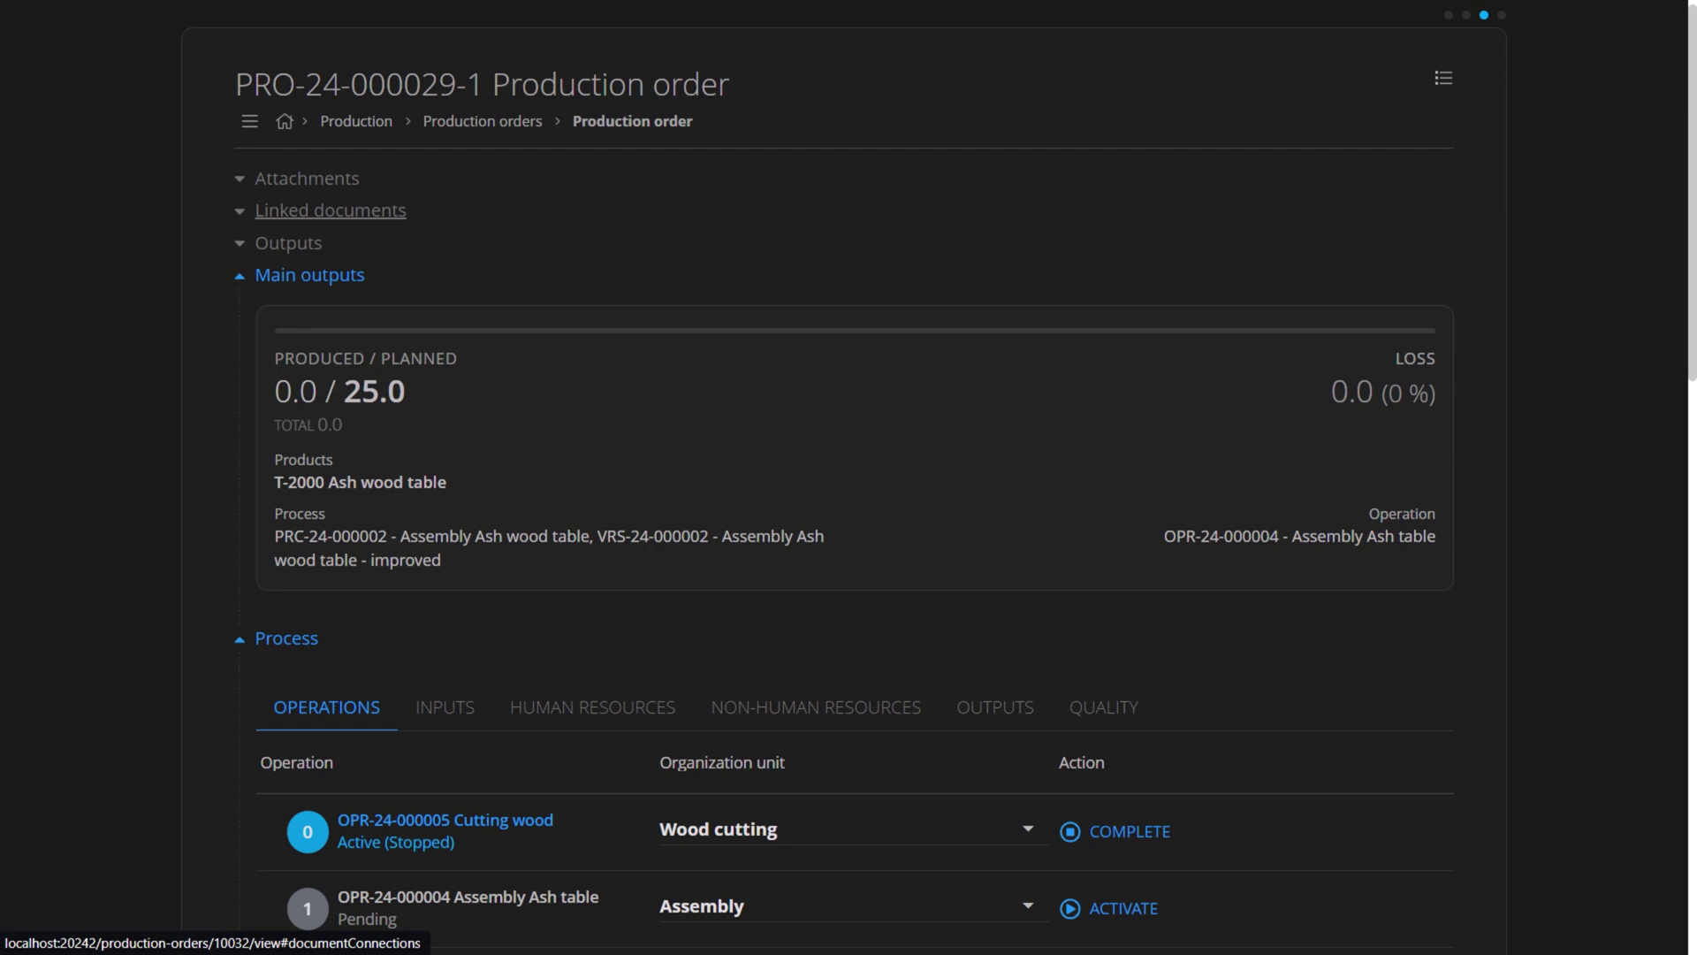
Open the parent production order from the child order's linked documents.
{"action": "left_click", "coordinate": [331, 210]}
{"action": "left_click", "coordinate": [354, 258]}
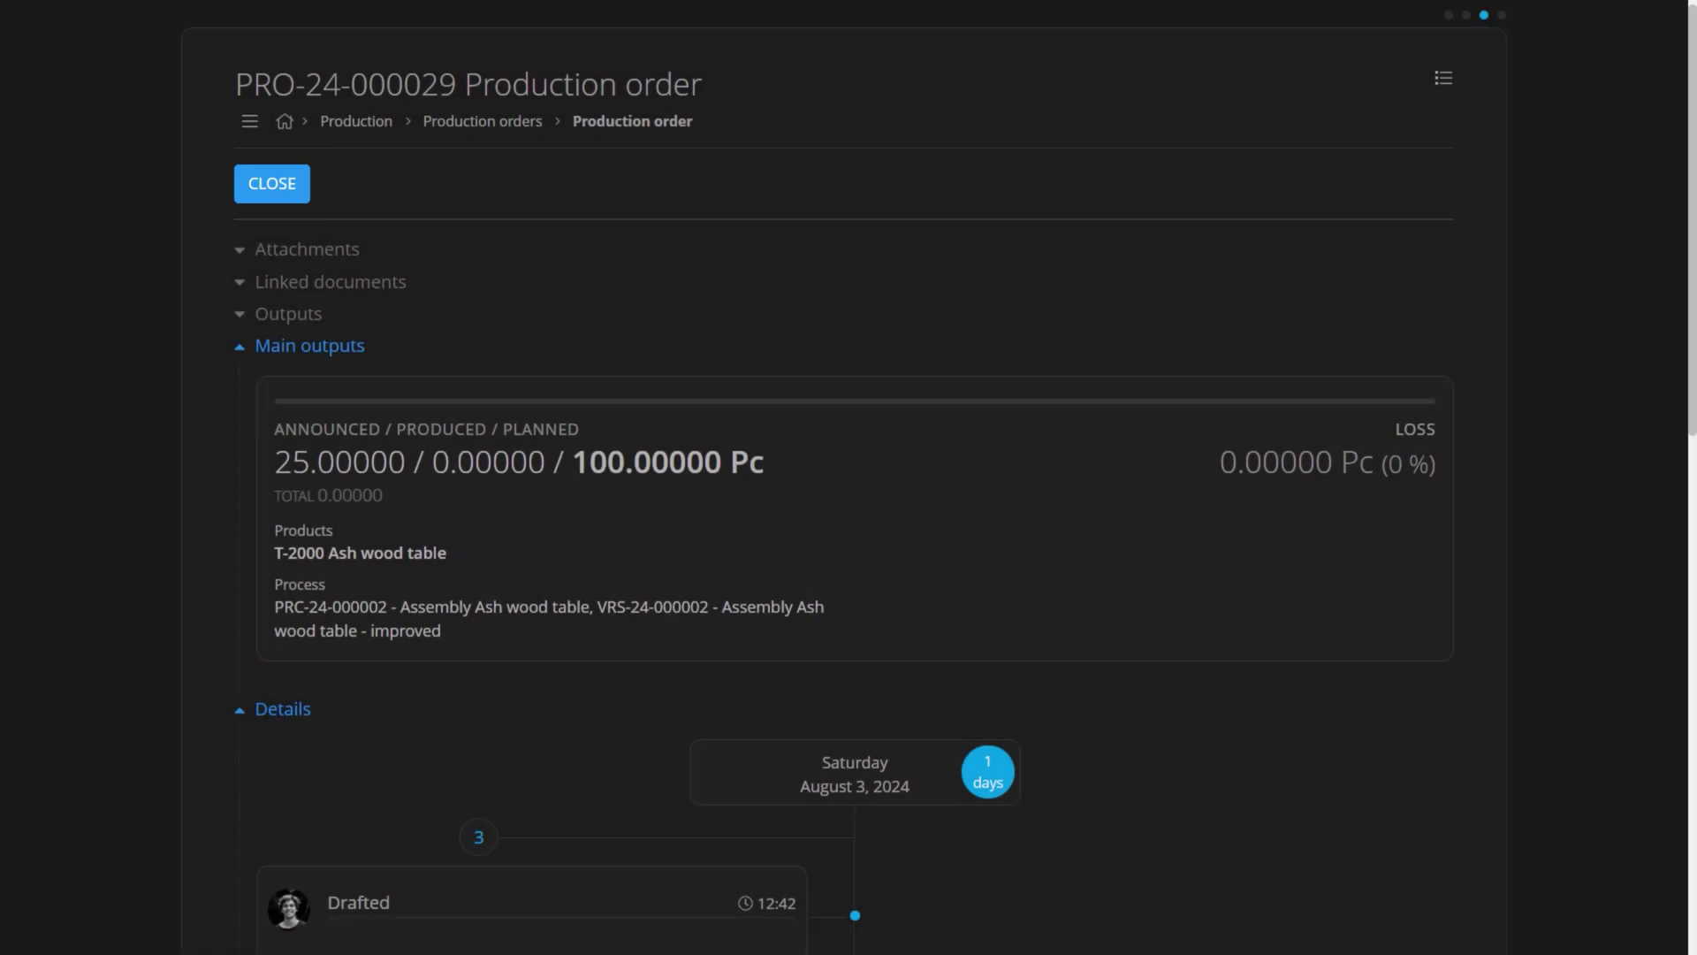
Return to the production orders list, show the closed orders and expand the July 31, 2024 ash wood table order's child orders.
{"action": "left_click", "coordinate": [483, 121]}
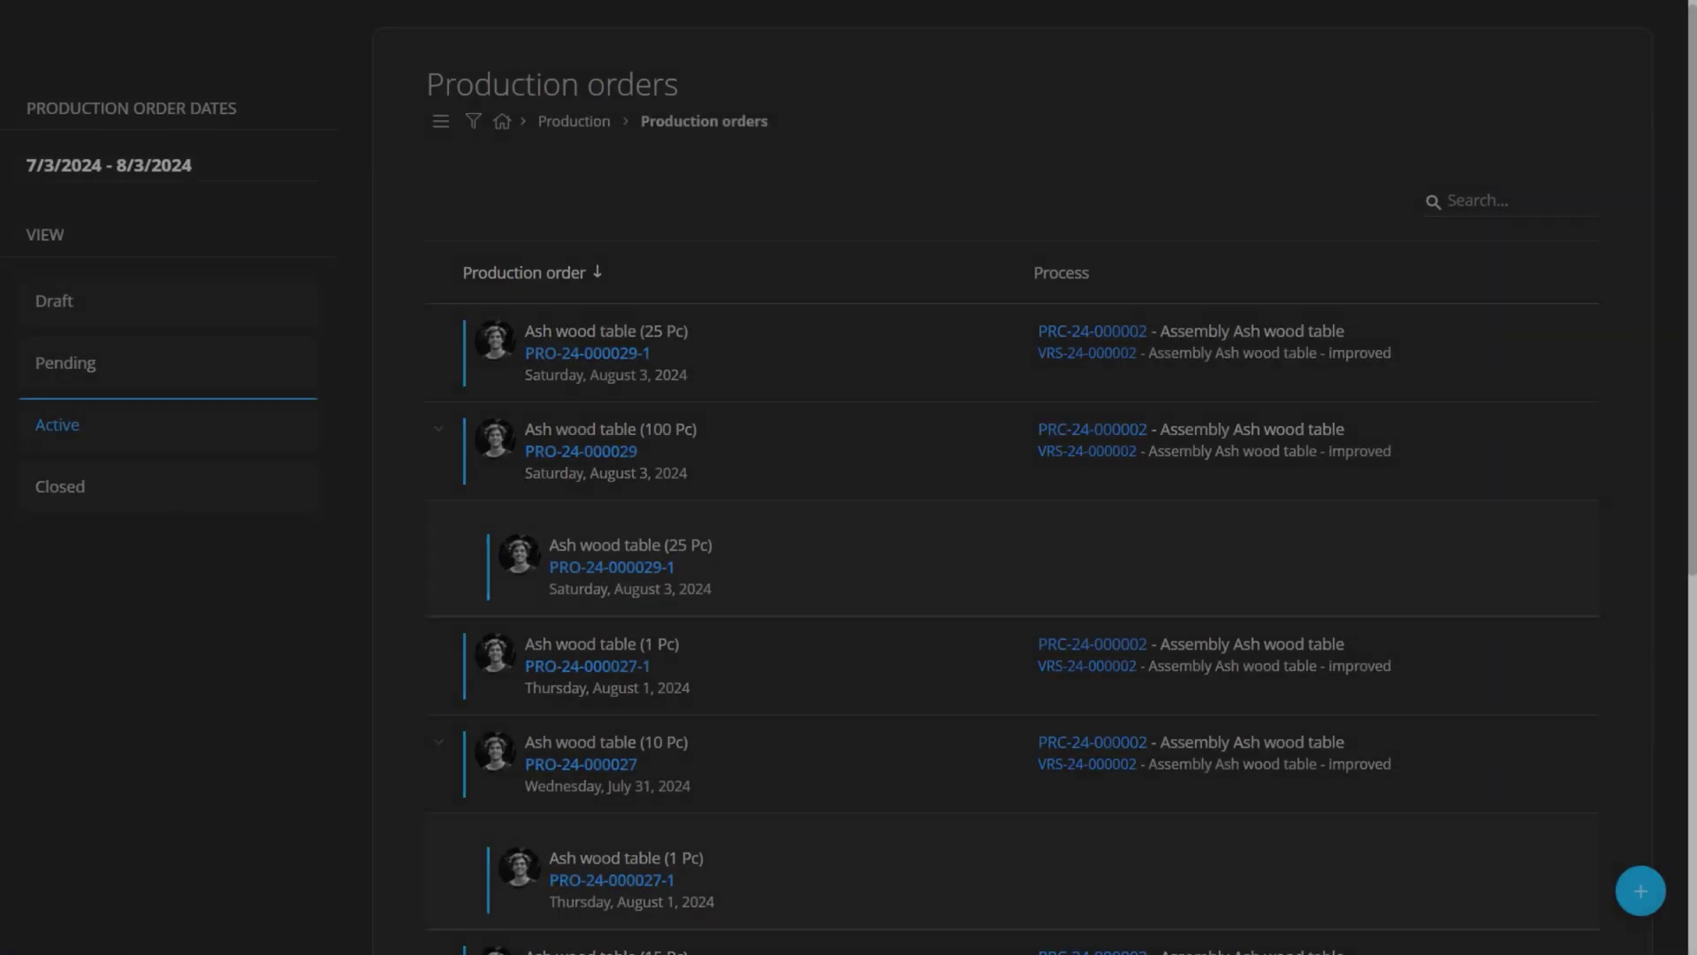
{"action": "left_click", "coordinate": [168, 486]}
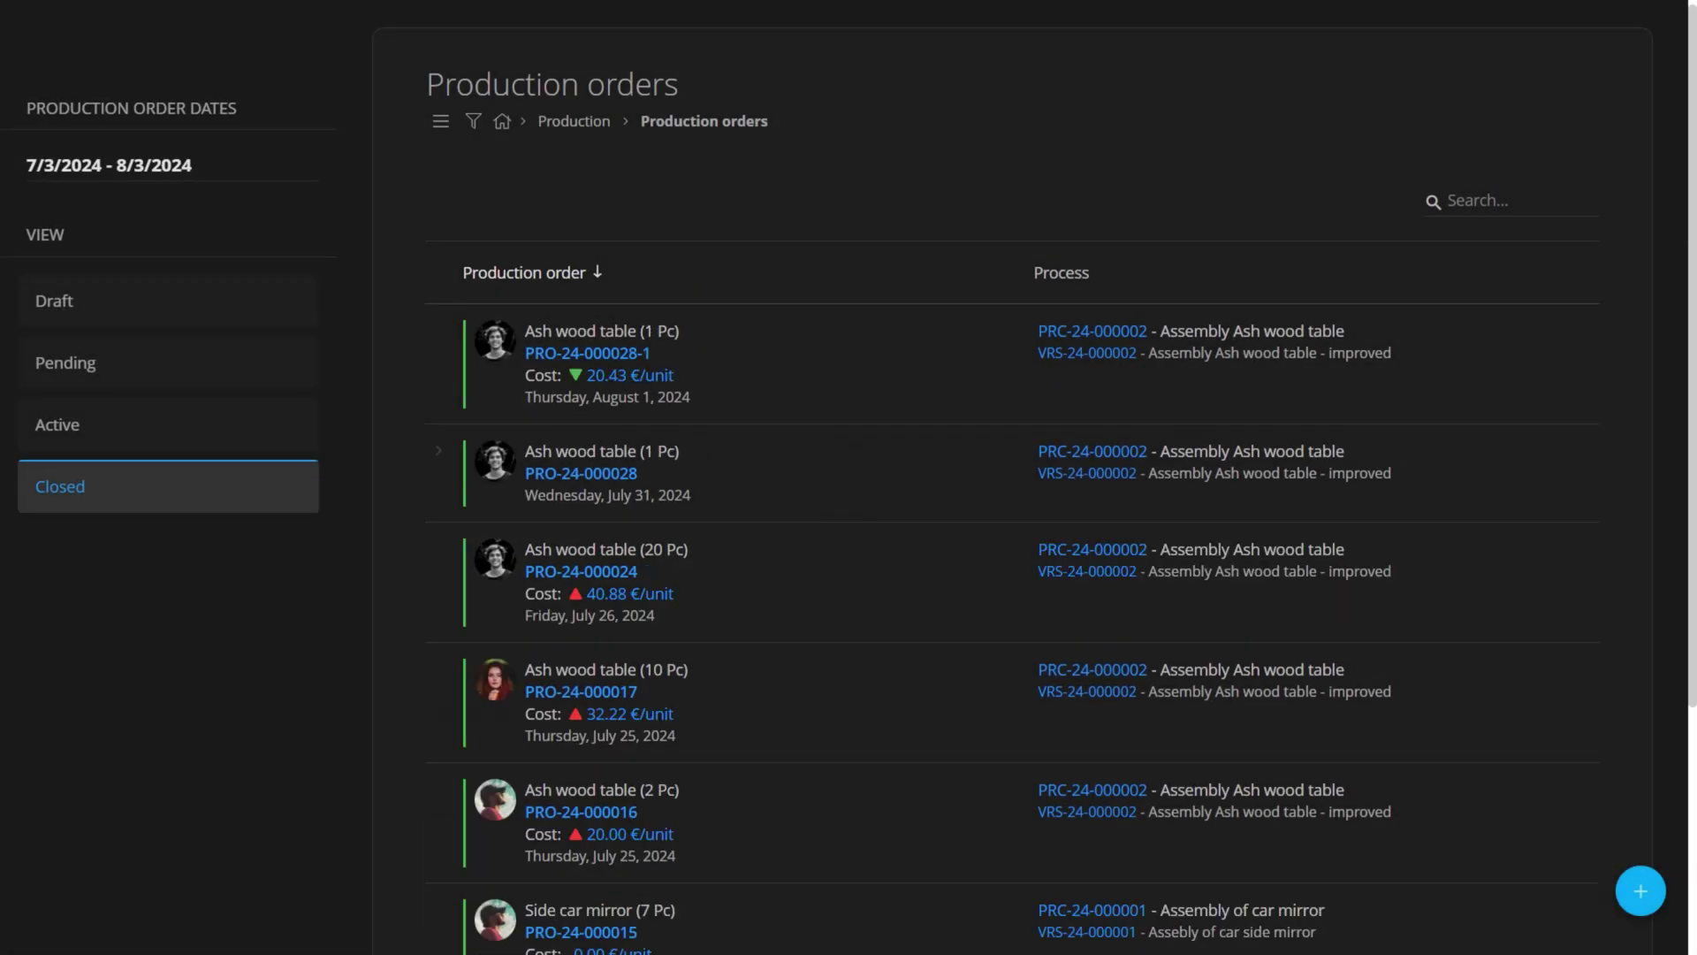
{"action": "left_click", "coordinate": [438, 451]}
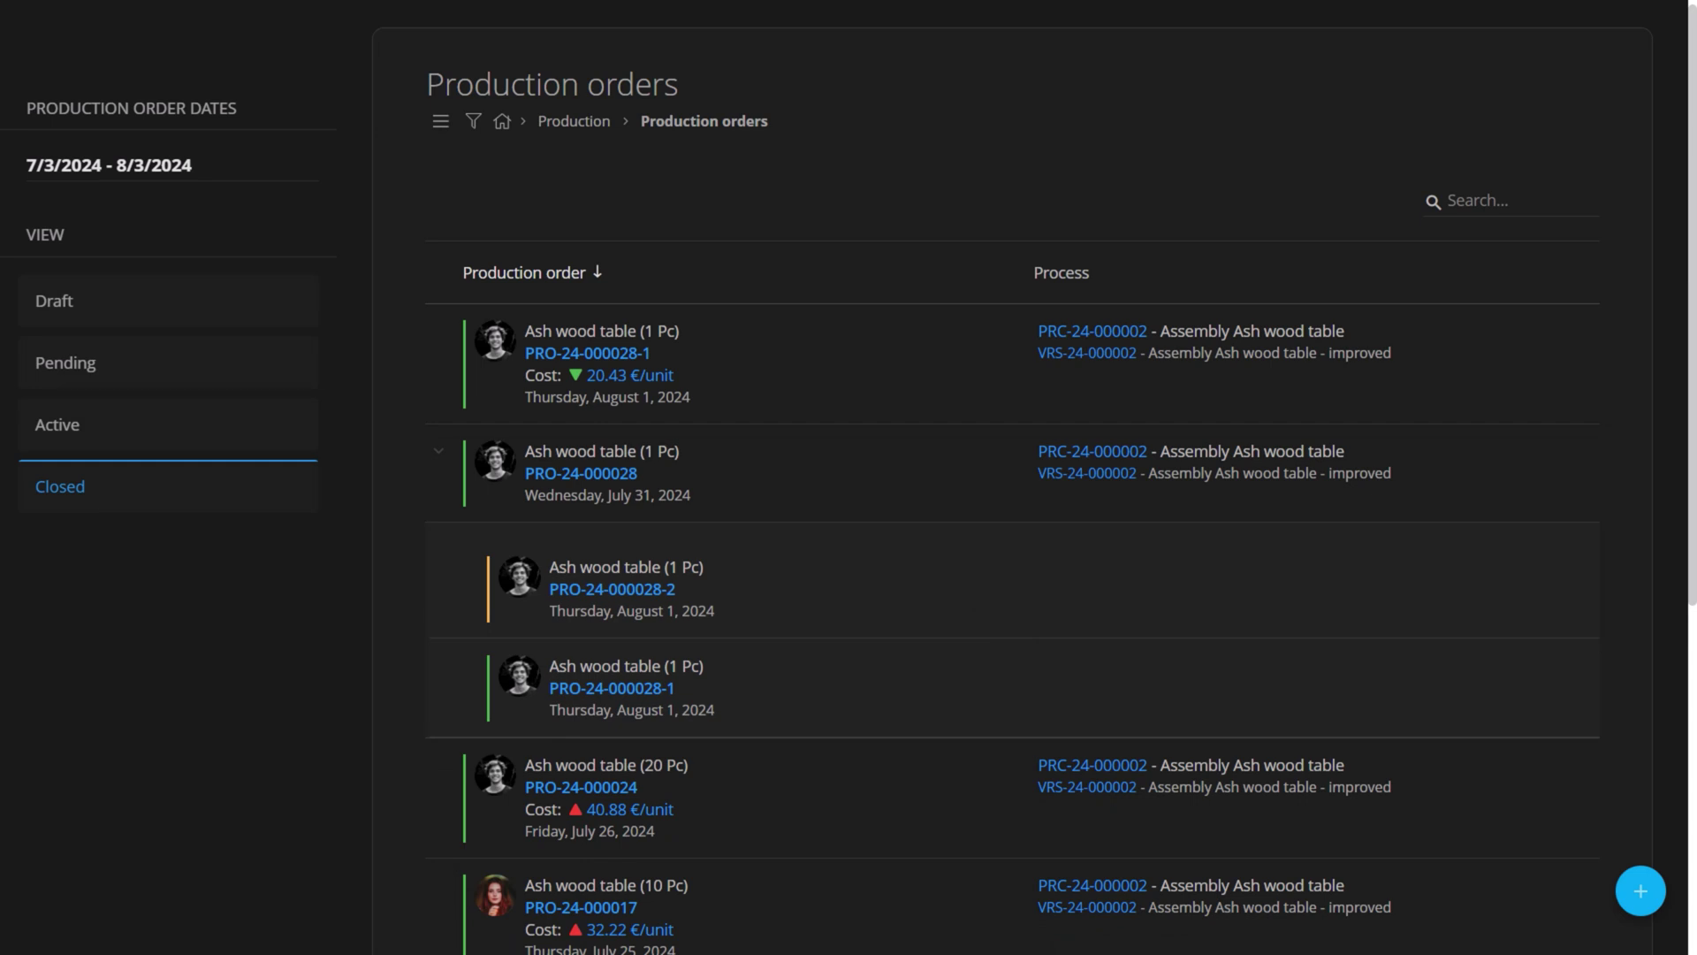